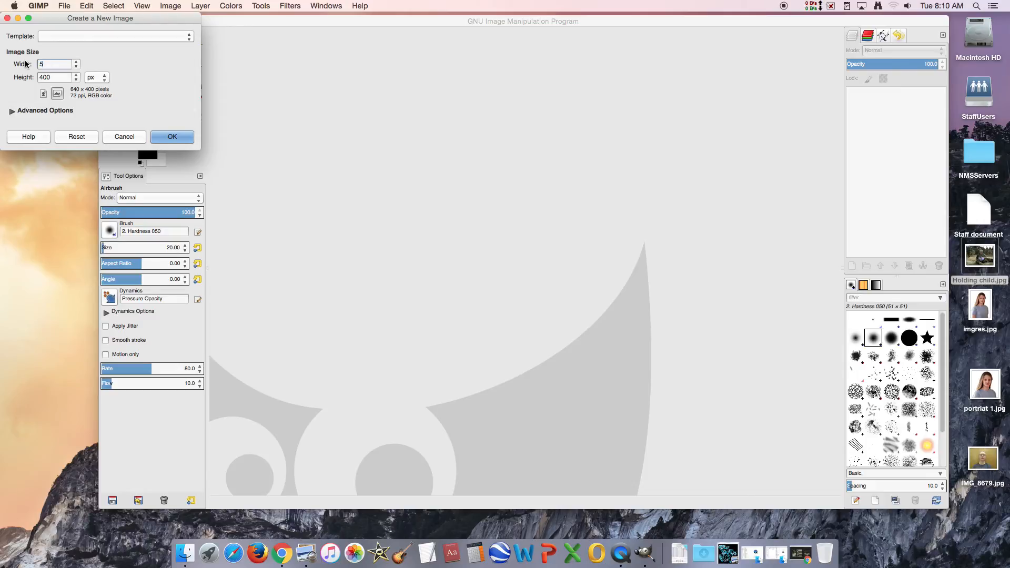
Step: Create a 500 × 500 px image and fill its whole background with black using Bucket Fill
{"action": "key", "text": "Tab"}
{"action": "type", "text": "500"}
{"action": "key", "text": "Return"}
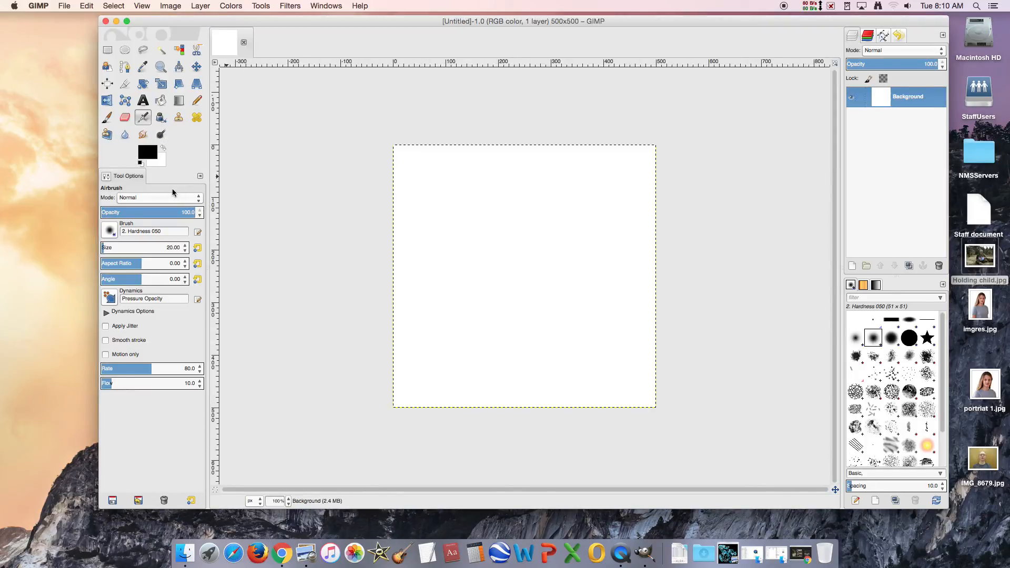
{"action": "left_click", "coordinate": [161, 101]}
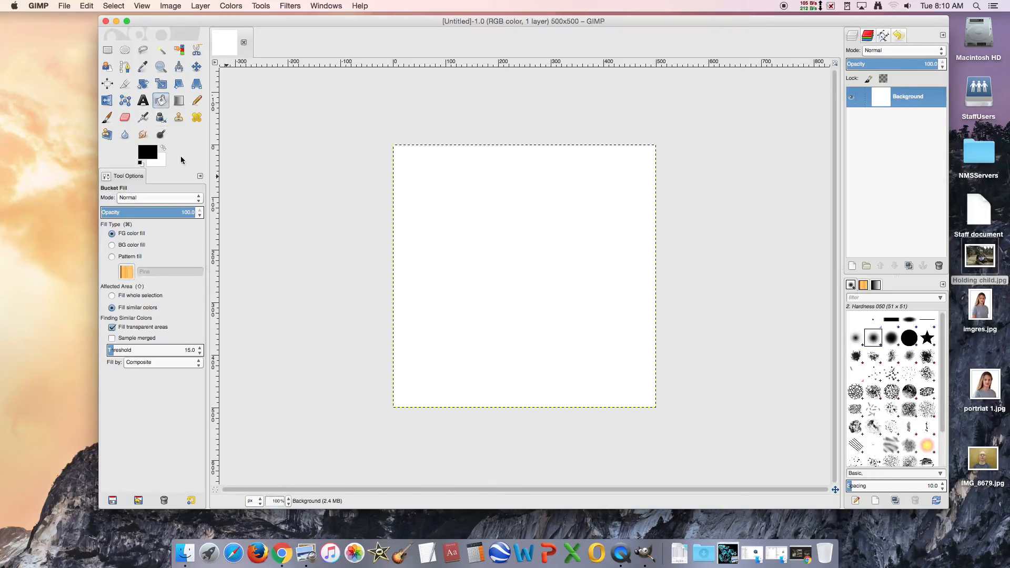
{"action": "left_click", "coordinate": [555, 249]}
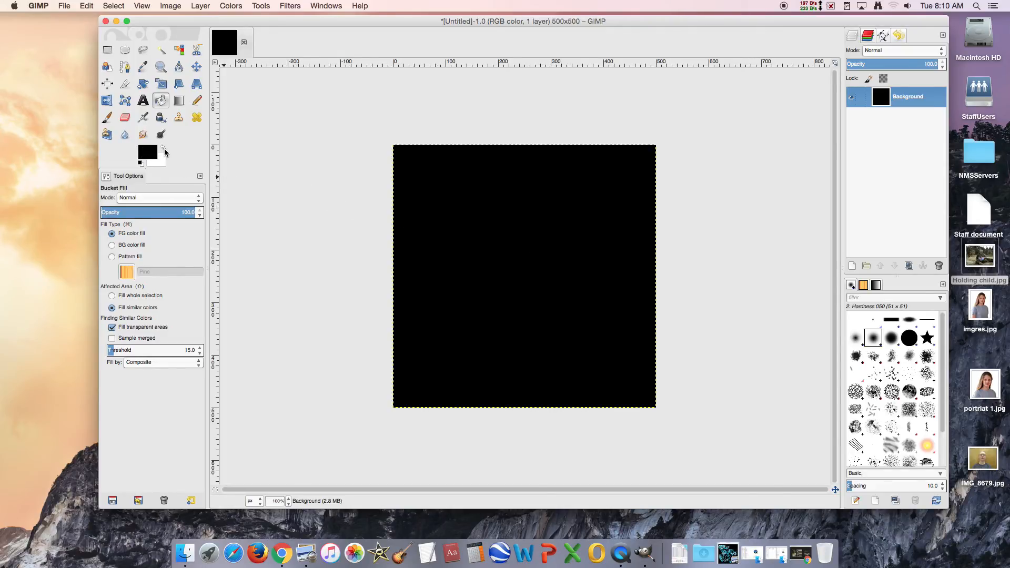
Step: Swap the colors to paint in white and set up the Paintbrush with the 2. Hardness 100 brush at size 10
{"action": "left_click", "coordinate": [164, 149]}
{"action": "left_click", "coordinate": [108, 118]}
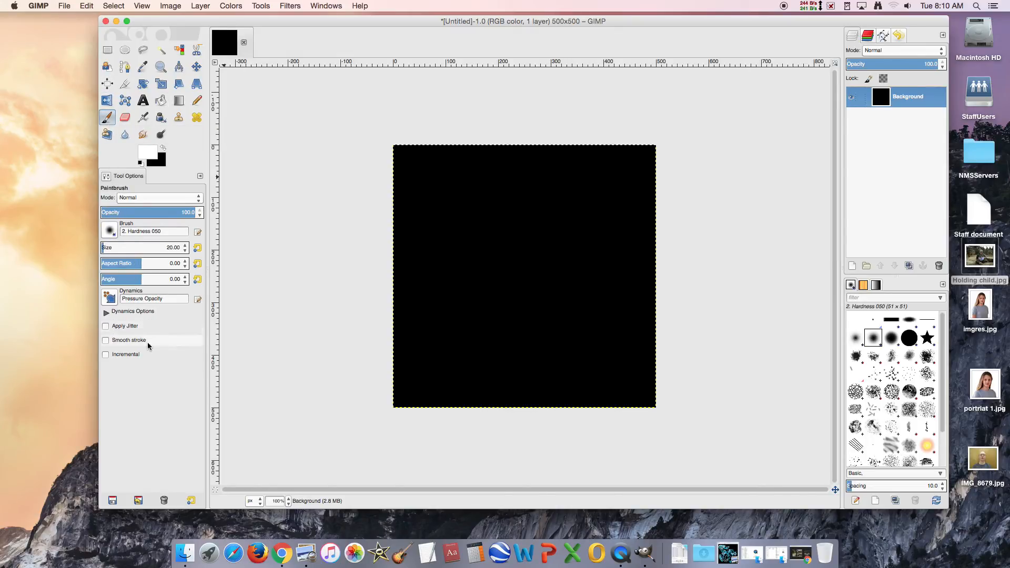
{"action": "left_click", "coordinate": [109, 231]}
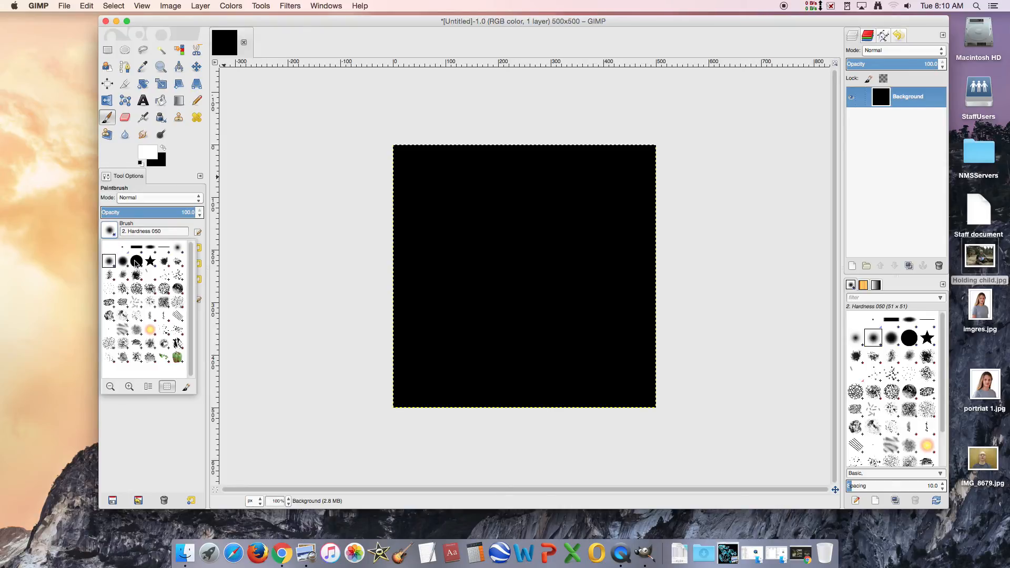
{"action": "left_click", "coordinate": [137, 261]}
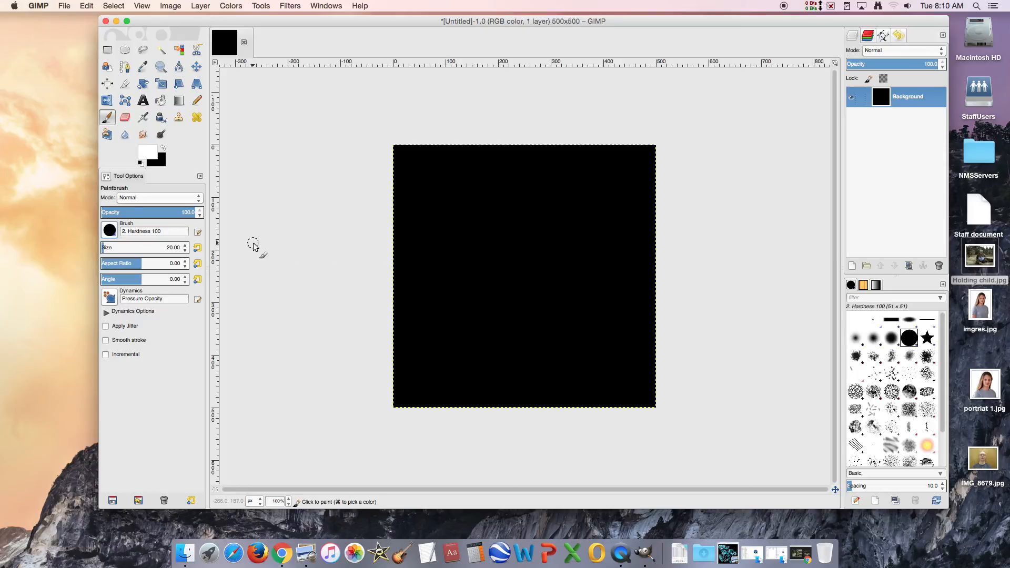
{"action": "left_click", "coordinate": [185, 251]}
{"action": "left_click", "coordinate": [185, 251]}
Step: Paint white curling strokes across the black background layer, including small separate curls near the upper edge and lower-left corner
{"action": "mouse_move", "coordinate": [442, 230]}
{"action": "left_mouse_down"}
{"action": "mouse_move", "coordinate": [550, 226]}
{"action": "mouse_move", "coordinate": [559, 244]}
{"action": "mouse_move", "coordinate": [529, 284]}
{"action": "mouse_move", "coordinate": [546, 303]}
{"action": "mouse_move", "coordinate": [579, 292]}
{"action": "mouse_move", "coordinate": [573, 256]}
{"action": "mouse_move", "coordinate": [560, 294]}
{"action": "mouse_move", "coordinate": [605, 299]}
{"action": "left_mouse_up"}
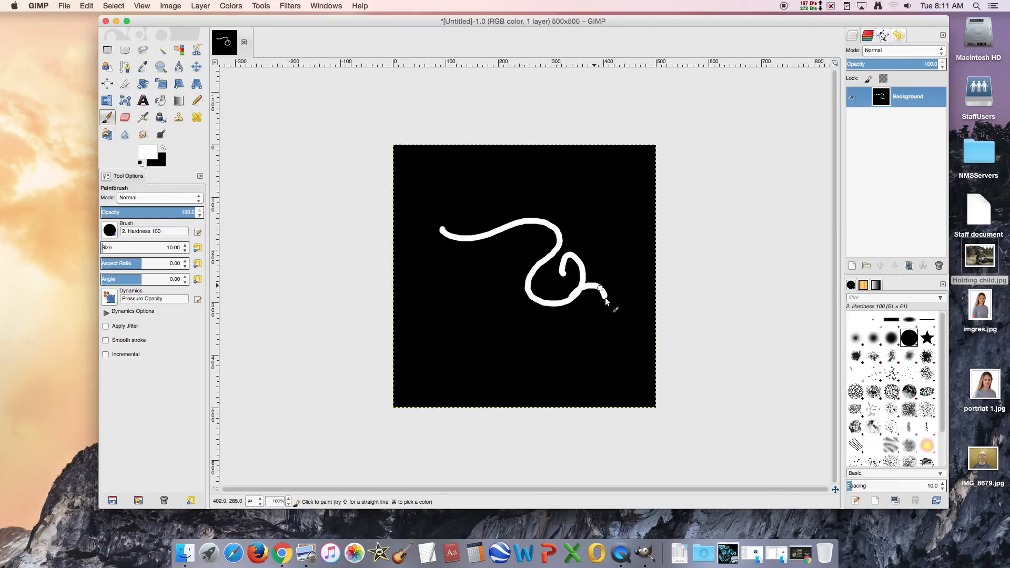
{"action": "mouse_move", "coordinate": [557, 238]}
{"action": "left_mouse_down"}
{"action": "mouse_move", "coordinate": [554, 214]}
{"action": "mouse_move", "coordinate": [590, 195]}
{"action": "mouse_move", "coordinate": [589, 225]}
{"action": "left_mouse_up"}
{"action": "mouse_move", "coordinate": [485, 233]}
{"action": "left_mouse_down"}
{"action": "mouse_move", "coordinate": [451, 247]}
{"action": "mouse_move", "coordinate": [441, 275]}
{"action": "mouse_move", "coordinate": [481, 291]}
{"action": "mouse_move", "coordinate": [453, 202]}
{"action": "mouse_move", "coordinate": [475, 206]}
{"action": "mouse_move", "coordinate": [442, 228]}
{"action": "mouse_move", "coordinate": [417, 207]}
{"action": "mouse_move", "coordinate": [424, 182]}
{"action": "left_mouse_up"}
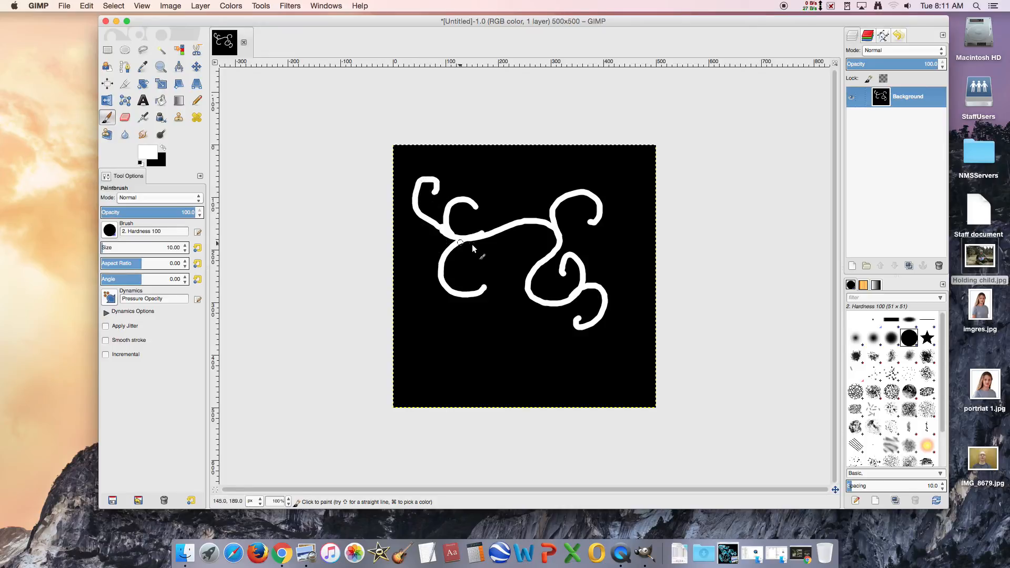
{"action": "mouse_move", "coordinate": [624, 300]}
{"action": "left_mouse_down"}
{"action": "mouse_move", "coordinate": [611, 279]}
{"action": "mouse_move", "coordinate": [525, 234]}
{"action": "left_mouse_up"}
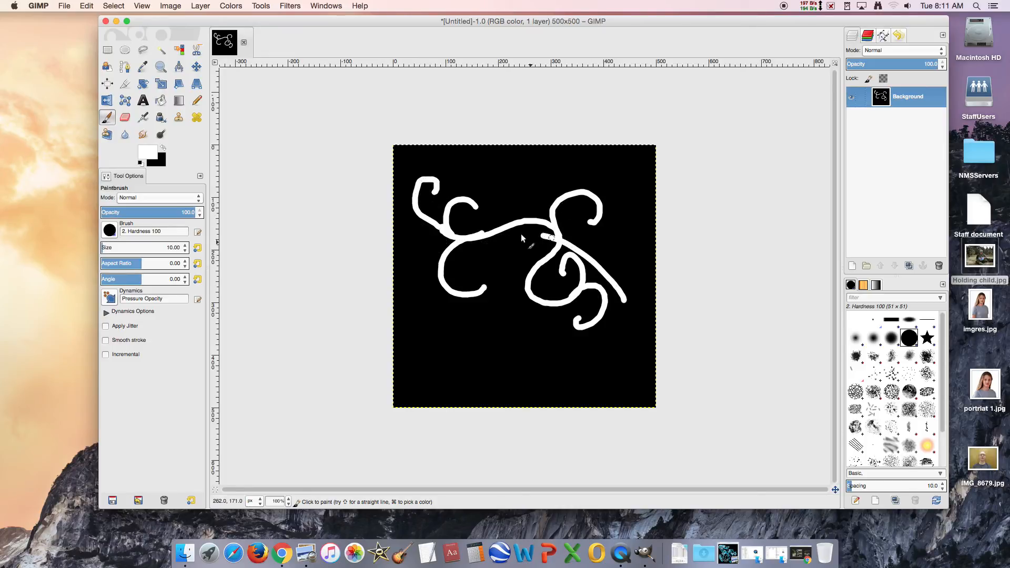
{"action": "mouse_move", "coordinate": [441, 335]}
{"action": "left_mouse_down"}
{"action": "mouse_move", "coordinate": [494, 373]}
{"action": "mouse_move", "coordinate": [507, 332]}
{"action": "left_mouse_up"}
{"action": "left_click", "coordinate": [534, 178]}
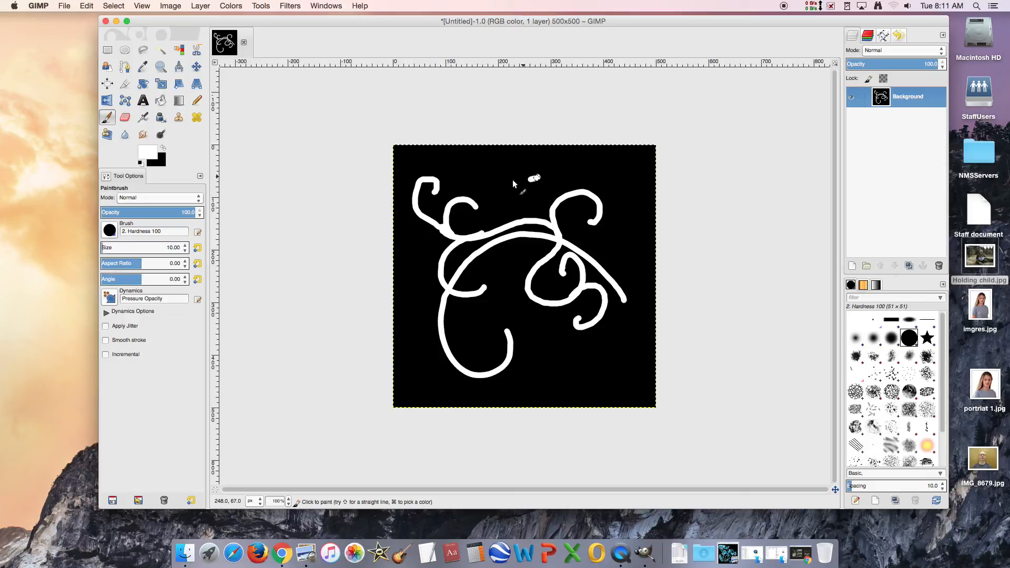
{"action": "left_click_drag", "start_coordinate": [498, 157], "coordinate": [506, 156]}
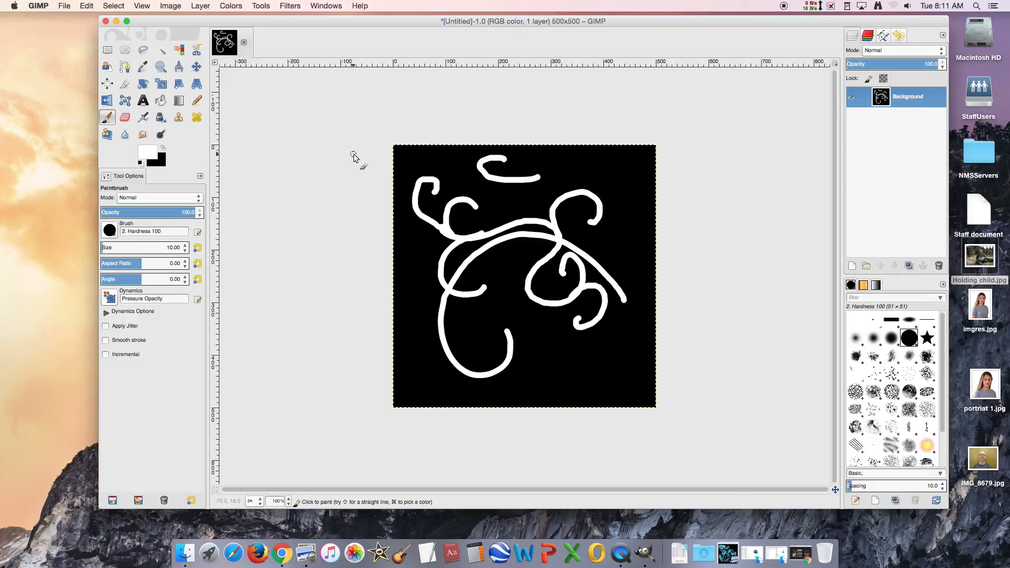
{"action": "left_click", "coordinate": [426, 355]}
{"action": "left_click_drag", "start_coordinate": [407, 354], "coordinate": [418, 329]}
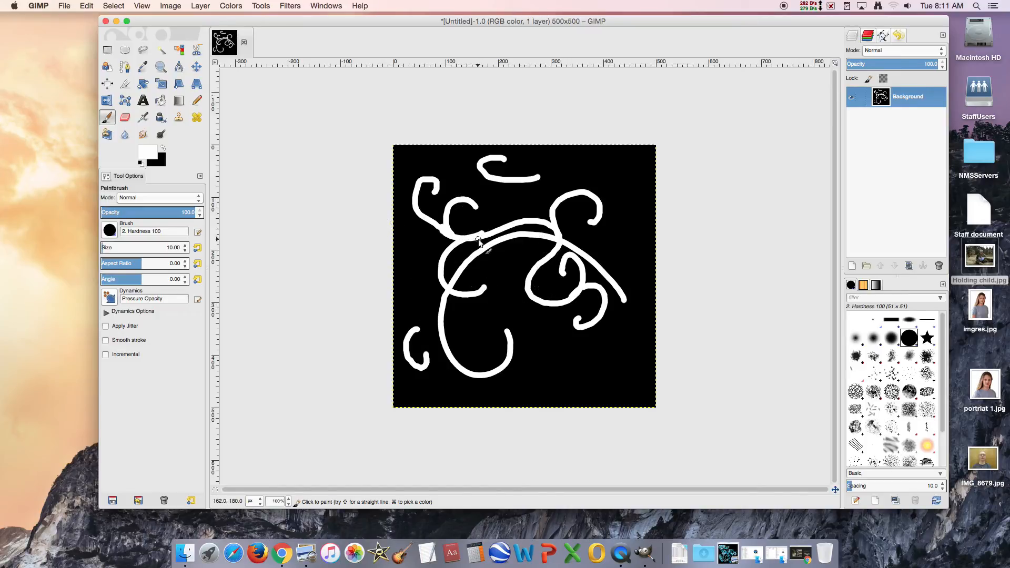
Step: Select all the painted white strokes with Fuzzy Select, adding the separate curls to the selection
{"action": "left_click", "coordinate": [161, 51]}
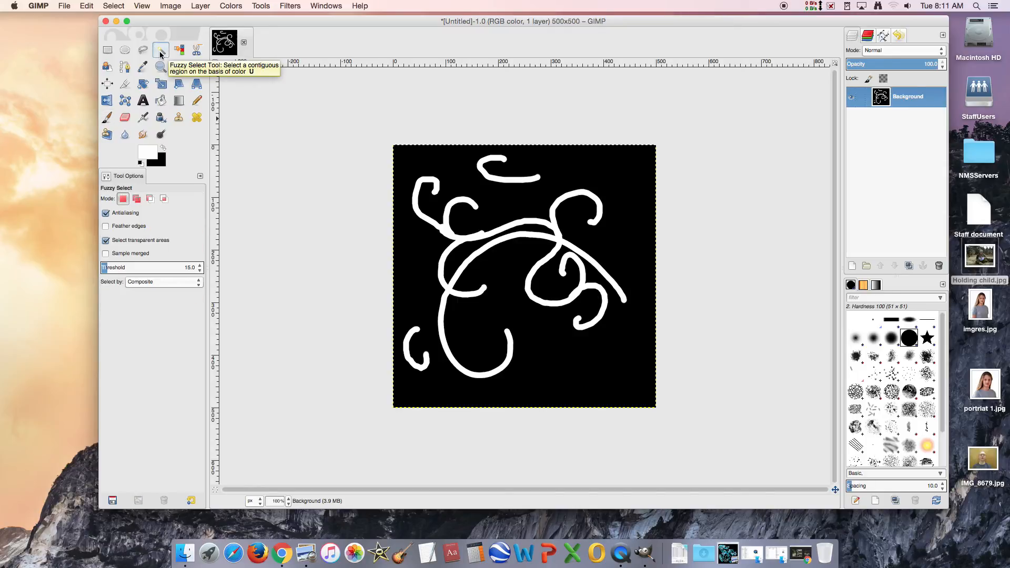
{"action": "left_click", "coordinate": [447, 233]}
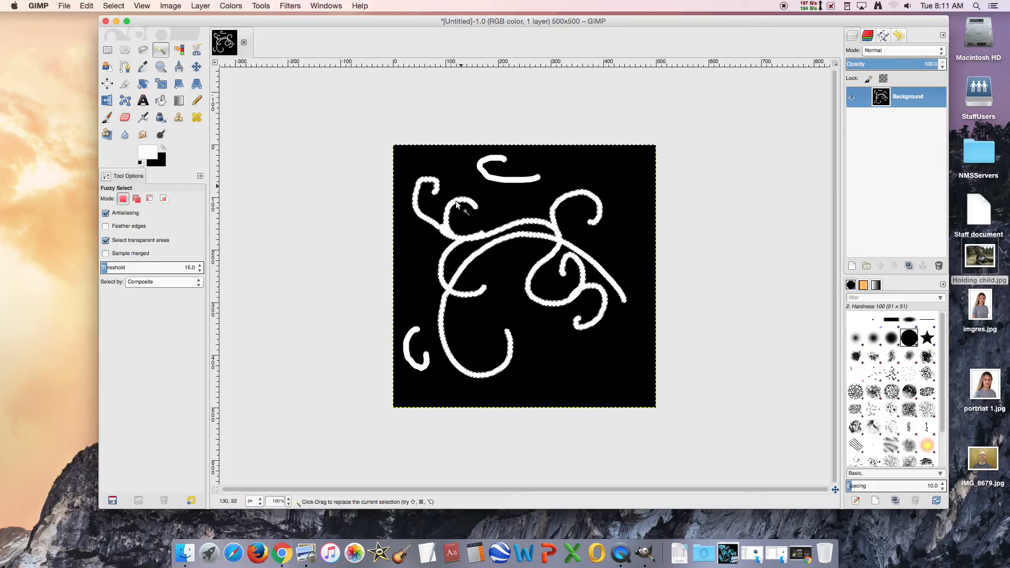
{"action": "left_click", "coordinate": [497, 180]}
{"action": "key", "text": "shift"}
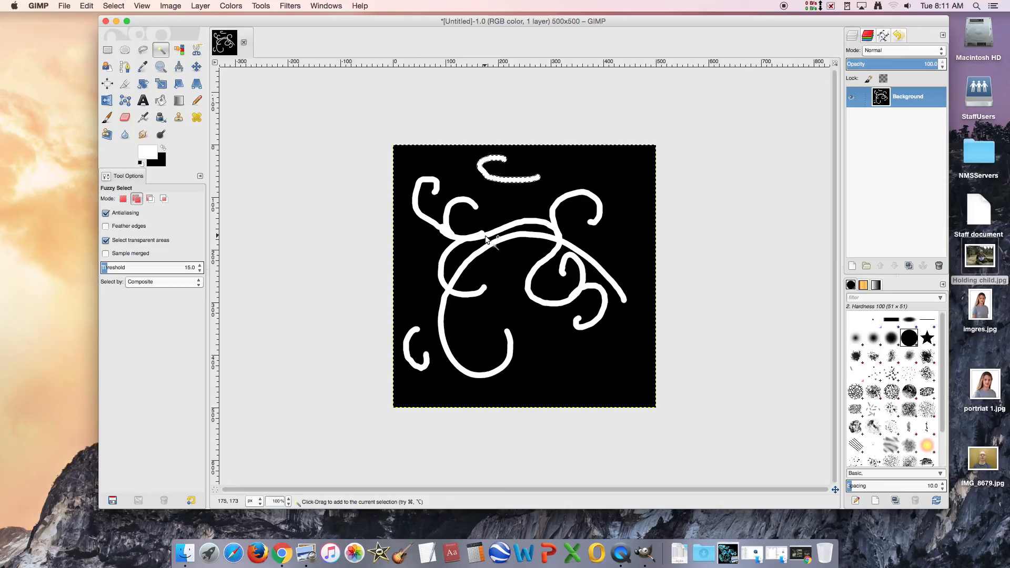
{"action": "left_click", "coordinate": [486, 240], "text": "shift"}
{"action": "left_click", "coordinate": [411, 337], "text": "shift"}
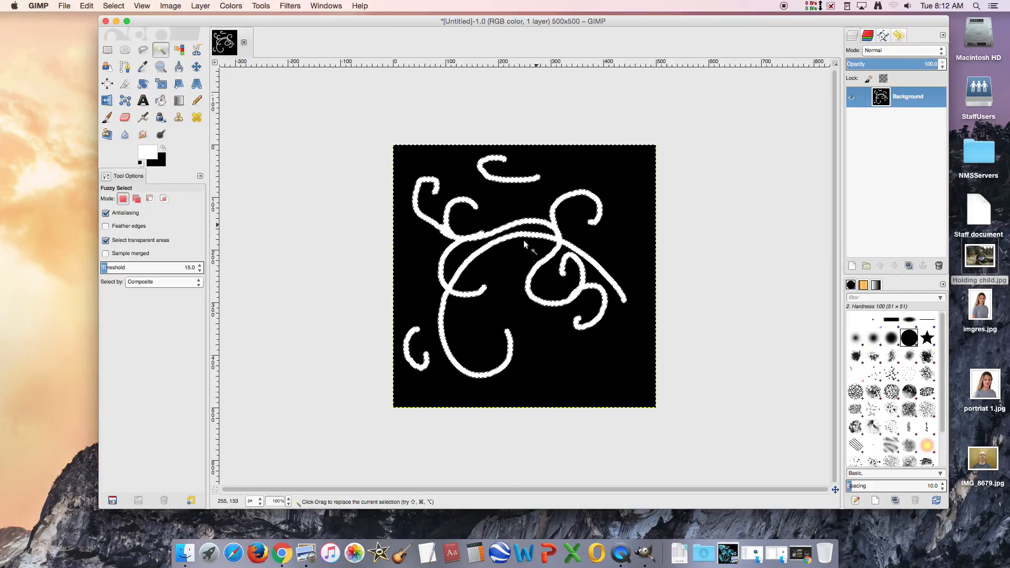
Step: Try to apply an Alpha to Logo filter to the selected strokes on the background layer
{"action": "left_click", "coordinate": [289, 7]}
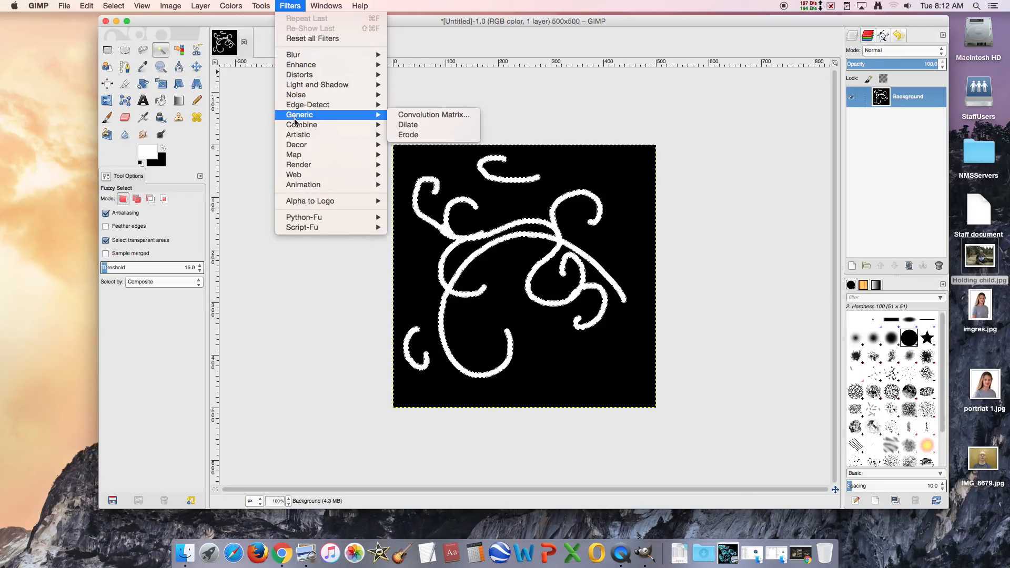
{"action": "mouse_move", "coordinate": [303, 204]}
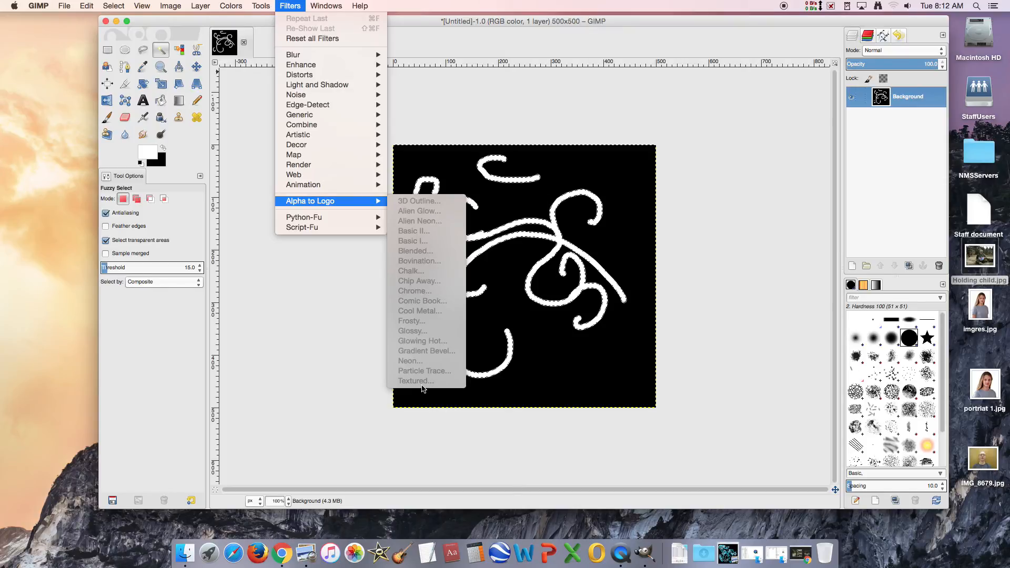
{"action": "left_click", "coordinate": [270, 308]}
Step: Undo the selections and all the brush strokes, back to the plain black canvas
{"action": "key", "text": "super"}
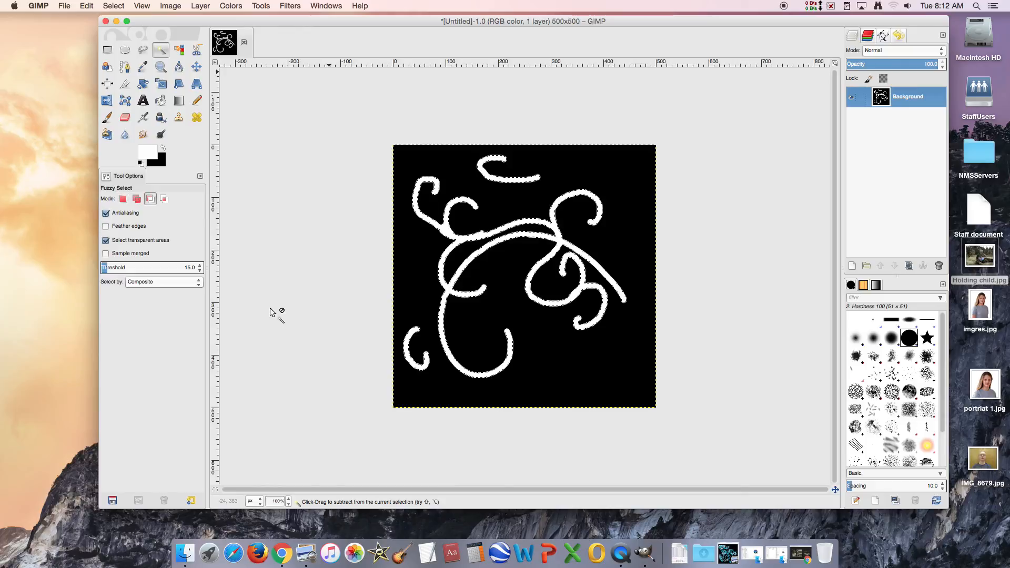
{"action": "key", "text": "super+z"}
{"action": "key", "text": "super+z"}
{"action": "key", "text": "super+z"}
{"action": "key", "text": "super+z"}
{"action": "key", "text": "super+z"}
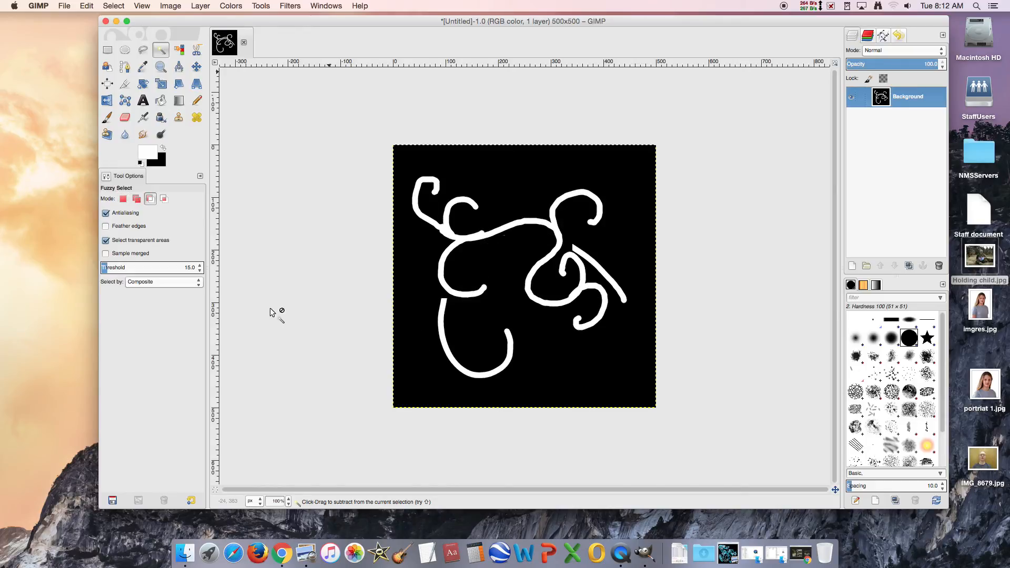
{"action": "key", "text": "super+z"}
{"action": "key", "text": "super+z"}
{"action": "key", "text": "super+z"}
{"action": "key", "text": "super+z"}
{"action": "key", "text": "super+z"}
{"action": "key", "text": "super+z"}
{"action": "key", "text": "super+z"}
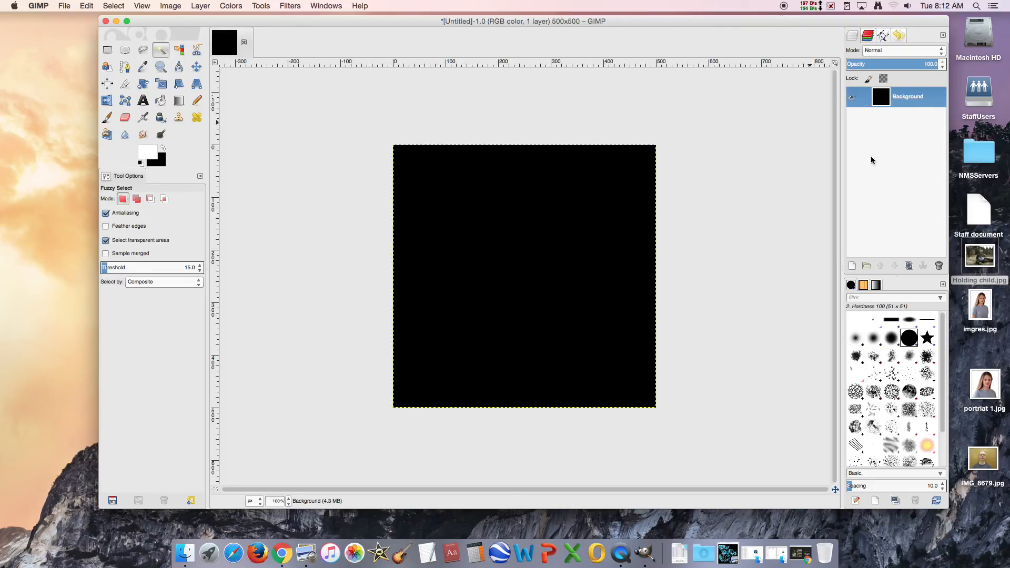
Step: Add a transparent 500 × 500 px layer and paint white swirls across it with the Paintbrush
{"action": "left_click", "coordinate": [853, 267]}
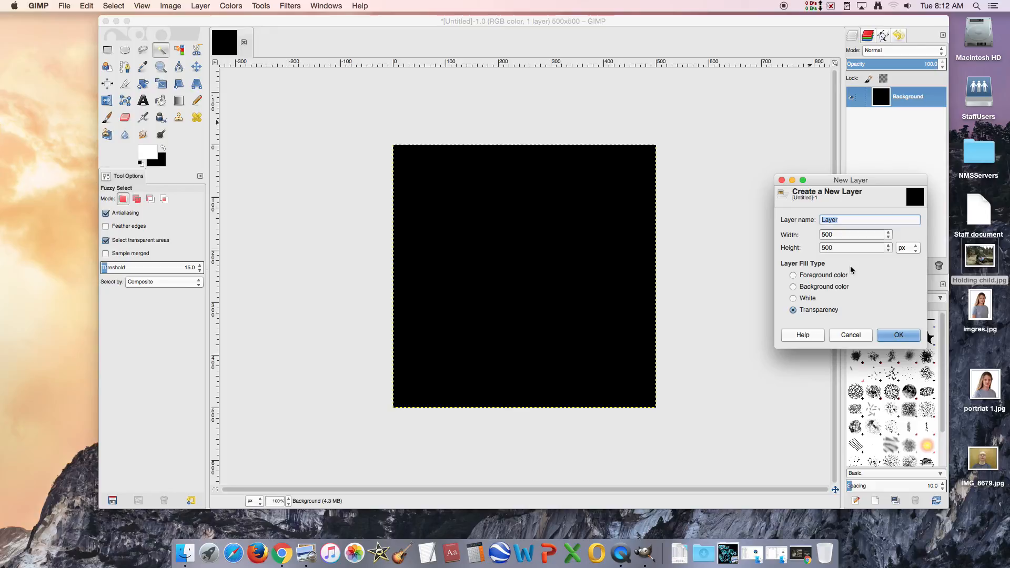
{"action": "left_click", "coordinate": [899, 334]}
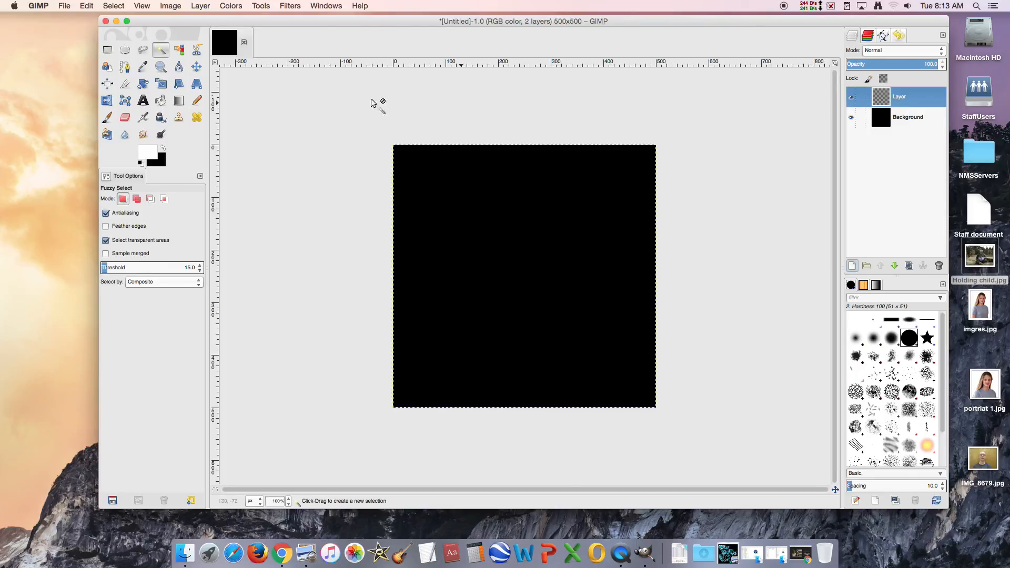
{"action": "left_click", "coordinate": [107, 117]}
{"action": "mouse_move", "coordinate": [596, 221]}
{"action": "left_mouse_down"}
{"action": "mouse_move", "coordinate": [486, 286]}
{"action": "mouse_move", "coordinate": [375, 295]}
{"action": "mouse_move", "coordinate": [447, 244]}
{"action": "mouse_move", "coordinate": [466, 335]}
{"action": "mouse_move", "coordinate": [521, 316]}
{"action": "mouse_move", "coordinate": [492, 311]}
{"action": "left_mouse_up"}
{"action": "mouse_move", "coordinate": [527, 234]}
{"action": "left_mouse_down"}
{"action": "mouse_move", "coordinate": [479, 227]}
{"action": "mouse_move", "coordinate": [489, 193]}
{"action": "left_mouse_up"}
{"action": "left_click_drag", "start_coordinate": [442, 236], "coordinate": [419, 204]}
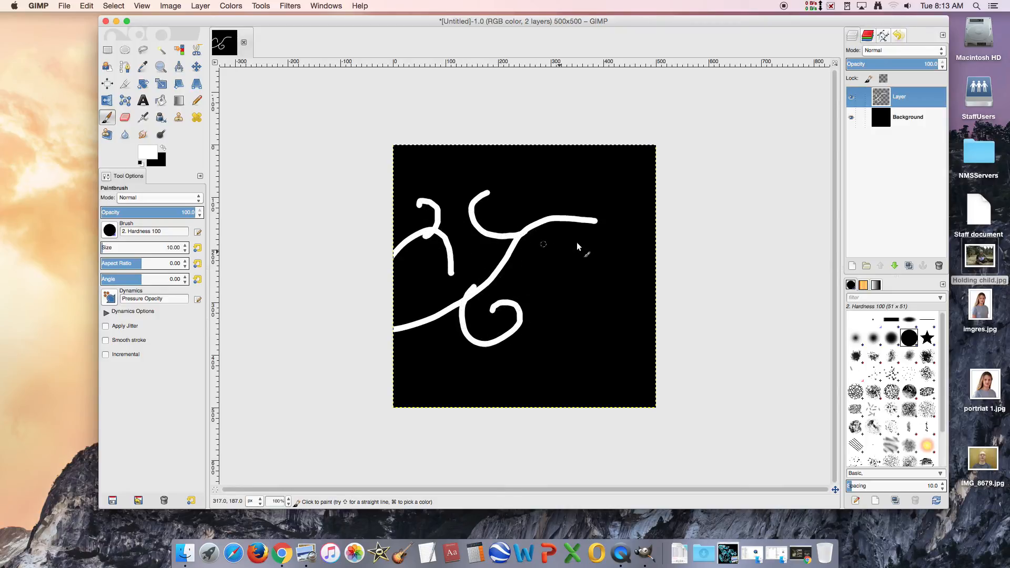
{"action": "mouse_move", "coordinate": [610, 219]}
{"action": "left_mouse_down"}
{"action": "mouse_move", "coordinate": [525, 264]}
{"action": "mouse_move", "coordinate": [571, 274]}
{"action": "left_mouse_up"}
{"action": "mouse_move", "coordinate": [612, 330]}
{"action": "left_mouse_down"}
{"action": "mouse_move", "coordinate": [601, 362]}
{"action": "mouse_move", "coordinate": [535, 359]}
{"action": "mouse_move", "coordinate": [537, 380]}
{"action": "mouse_move", "coordinate": [590, 358]}
{"action": "mouse_move", "coordinate": [568, 337]}
{"action": "left_mouse_up"}
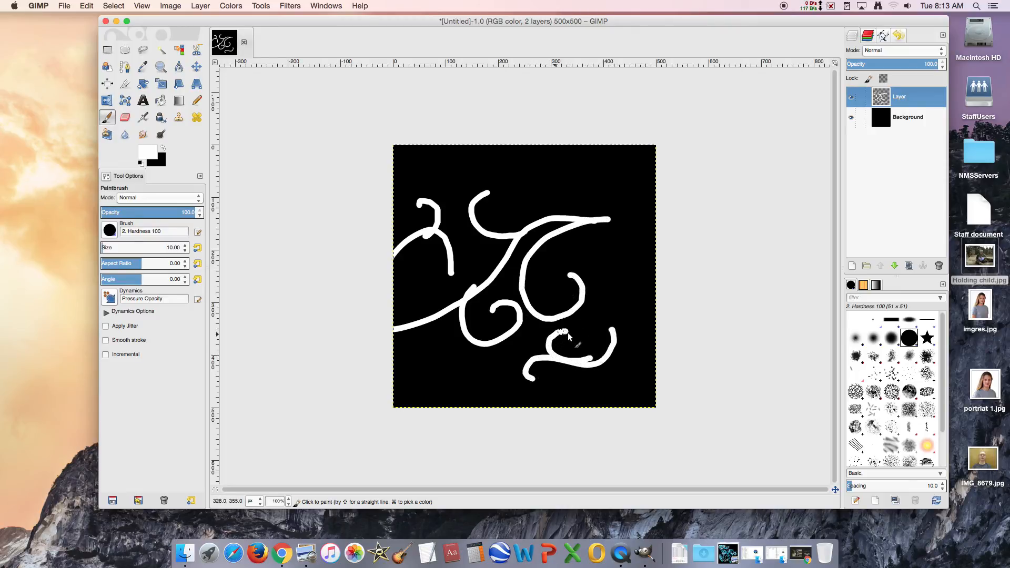
Step: Select the white swirls on the new layer with Fuzzy Select, adding the separate lower swirl to the selection
{"action": "left_click", "coordinate": [162, 51]}
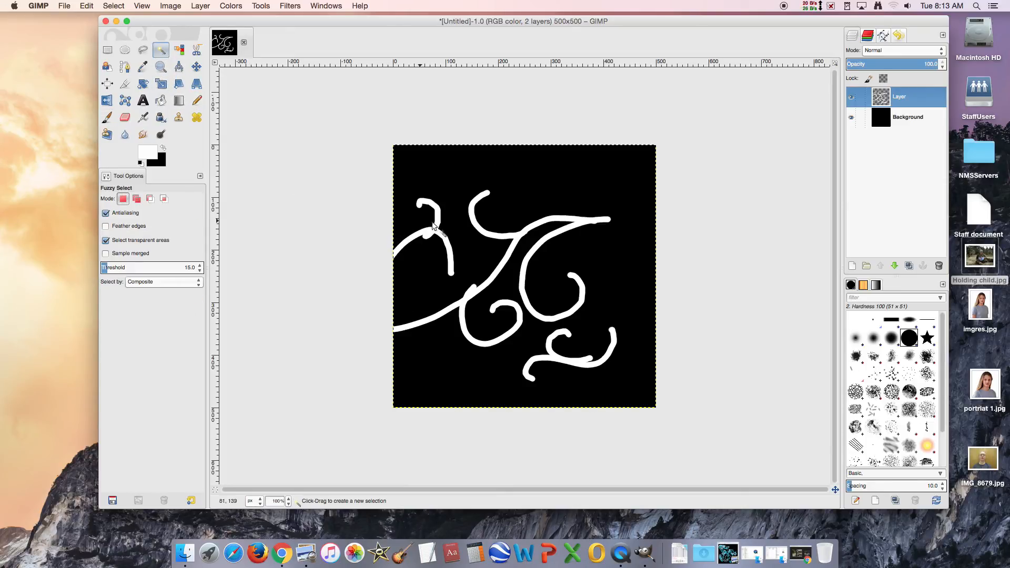
{"action": "left_click", "coordinate": [487, 232]}
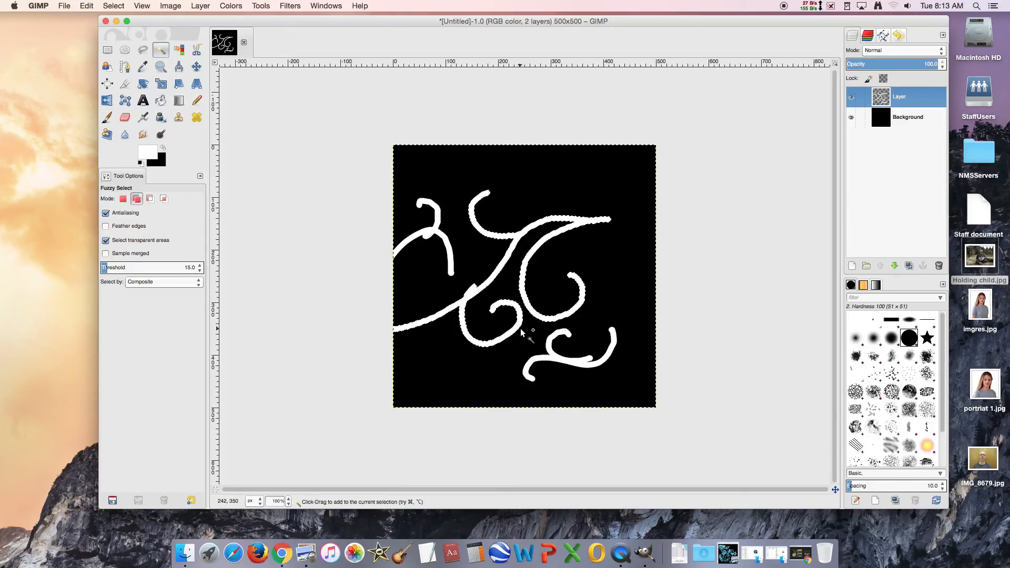
{"action": "left_click", "coordinate": [554, 356], "text": "shift"}
Step: Apply the Alpha to Logo Neon filter to the swirls with the glow color set to pink c64472
{"action": "left_click", "coordinate": [291, 7]}
{"action": "mouse_move", "coordinate": [326, 203]}
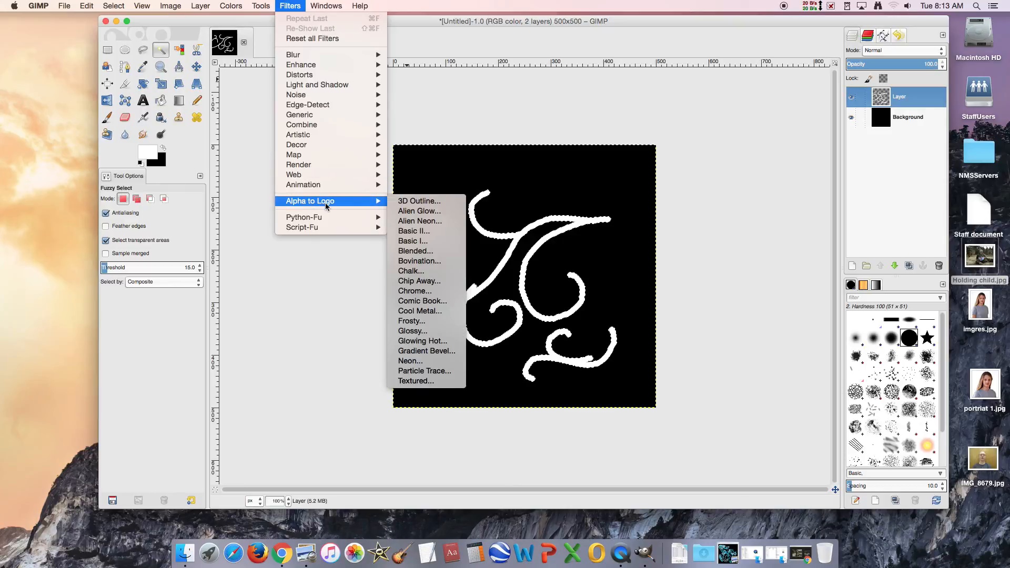
{"action": "left_click", "coordinate": [413, 361]}
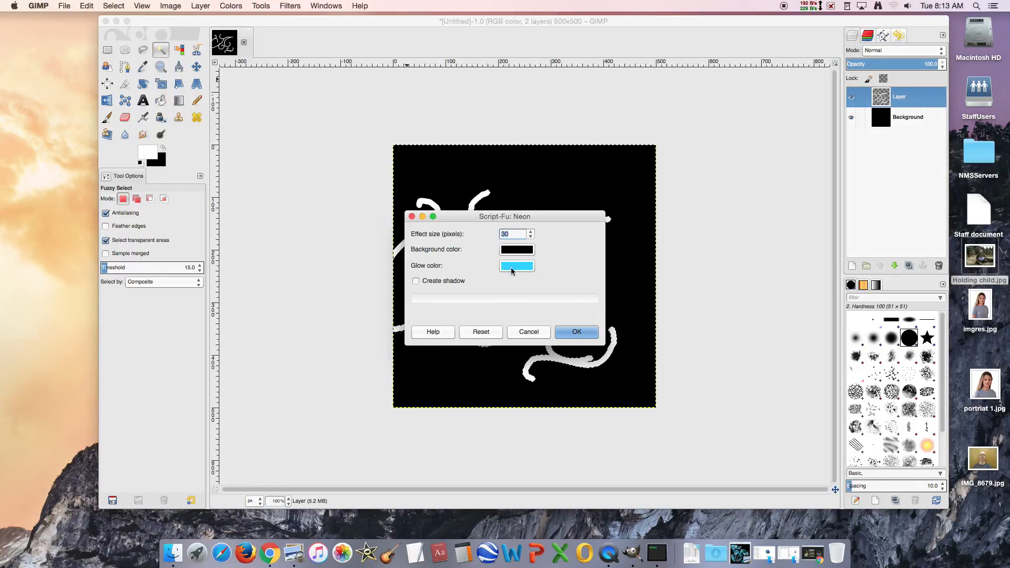
{"action": "left_click", "coordinate": [517, 266]}
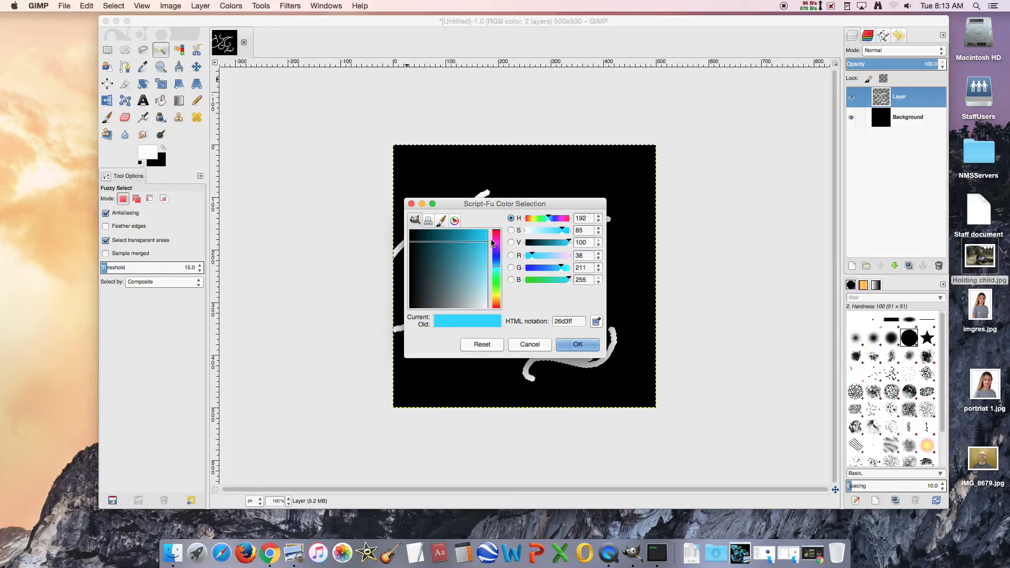
{"action": "left_click", "coordinate": [498, 237]}
{"action": "left_click", "coordinate": [469, 256]}
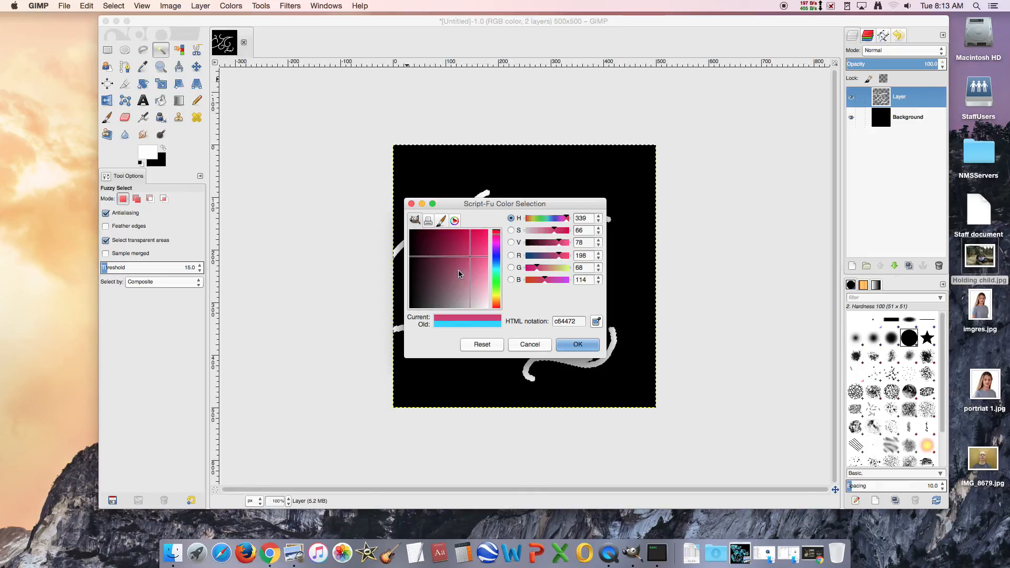
{"action": "left_click", "coordinate": [578, 345]}
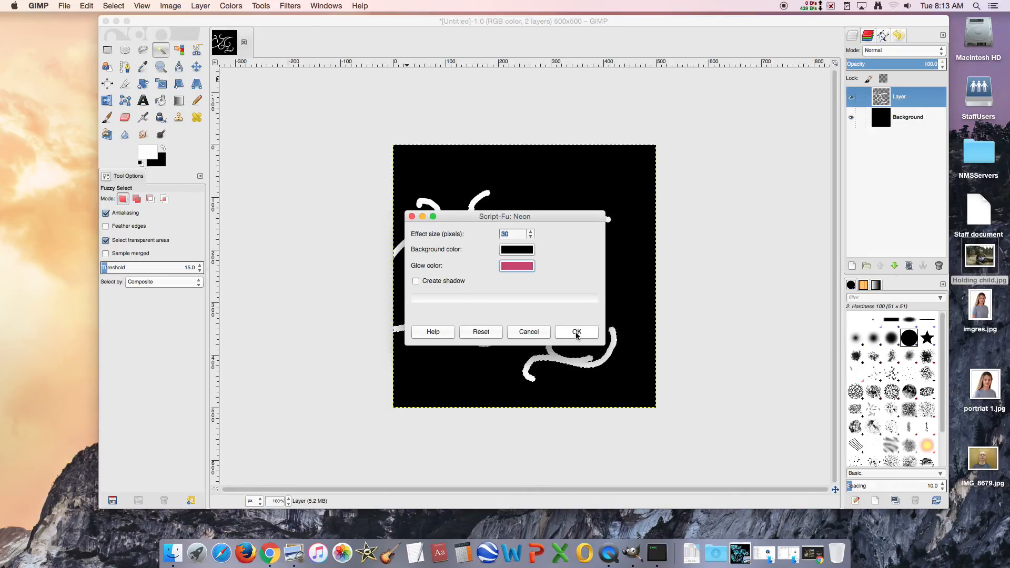
{"action": "left_click", "coordinate": [577, 332]}
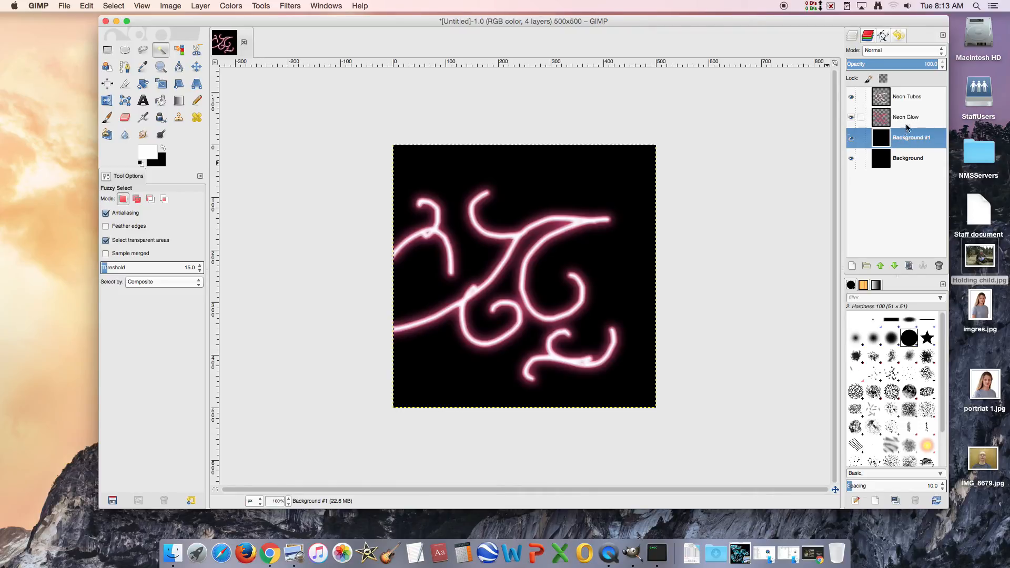
Step: Open the IWarp filter on the Neon Tubes layer and swirl the tubes counterclockwise at deform radius 20 and amount 0.30
{"action": "left_click", "coordinate": [907, 99]}
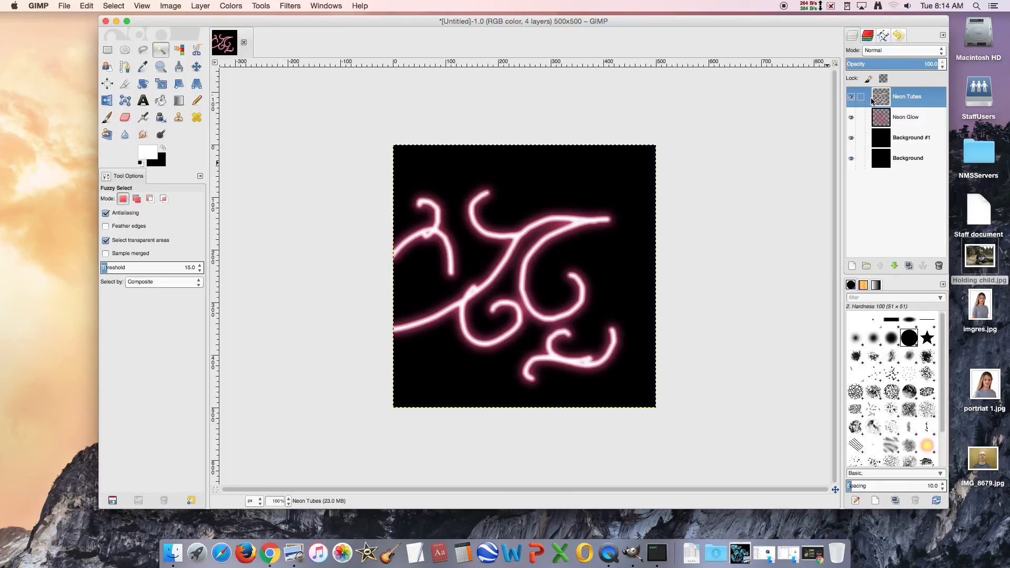
{"action": "left_click", "coordinate": [288, 7]}
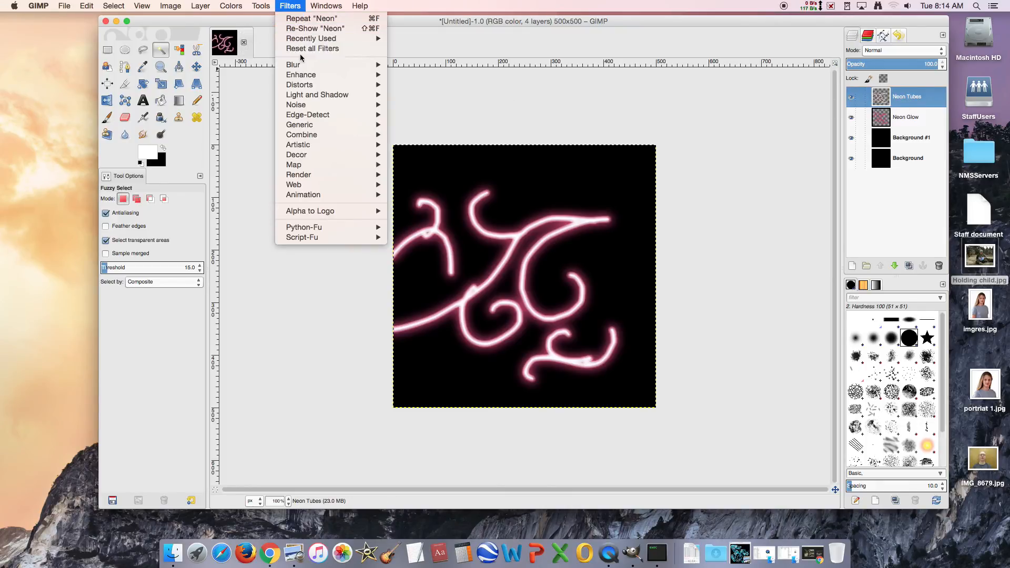
{"action": "mouse_move", "coordinate": [317, 85]}
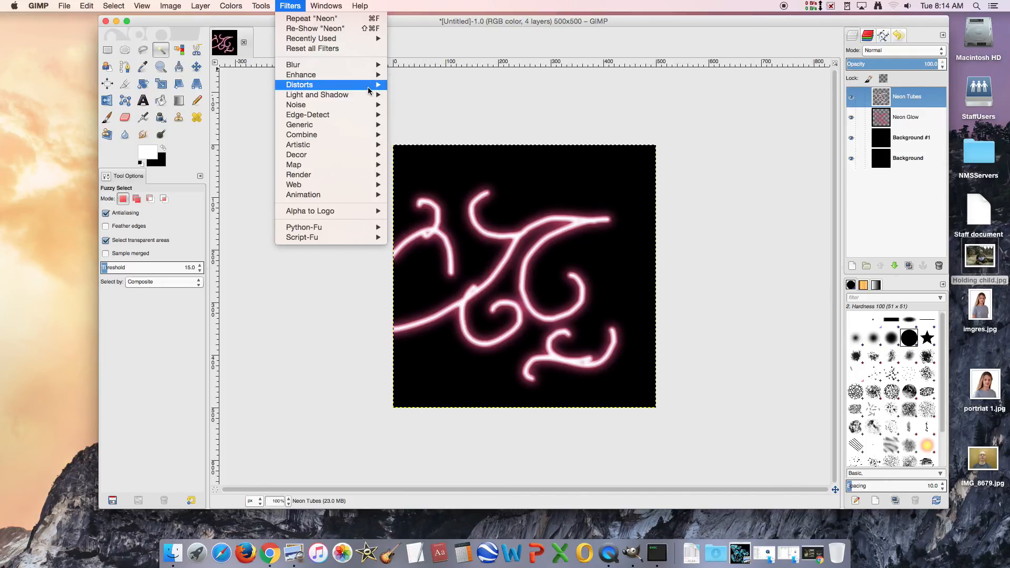
{"action": "mouse_move", "coordinate": [368, 91]}
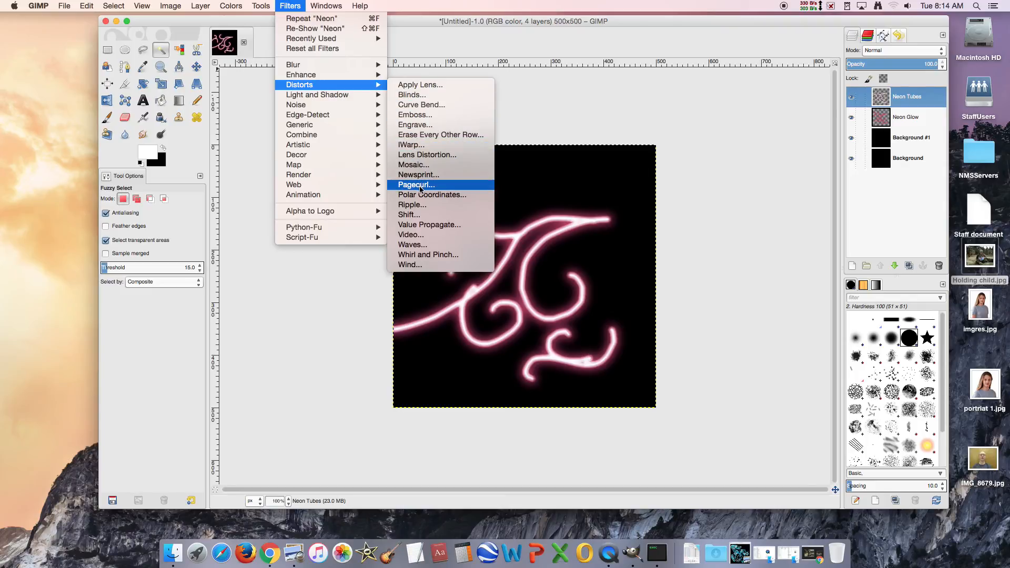
{"action": "left_click", "coordinate": [411, 145]}
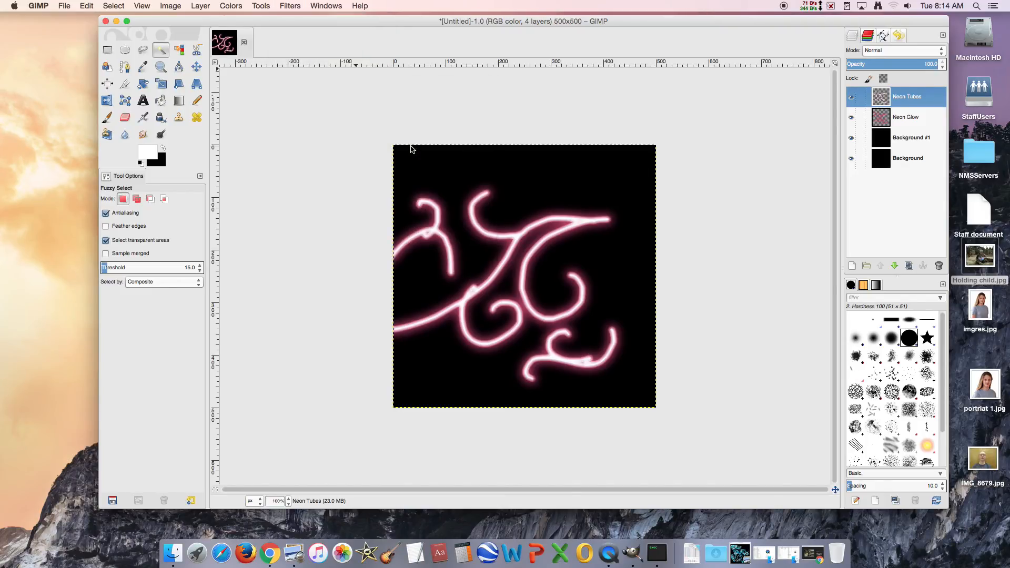
{"action": "left_click_drag", "start_coordinate": [485, 154], "coordinate": [407, 87]}
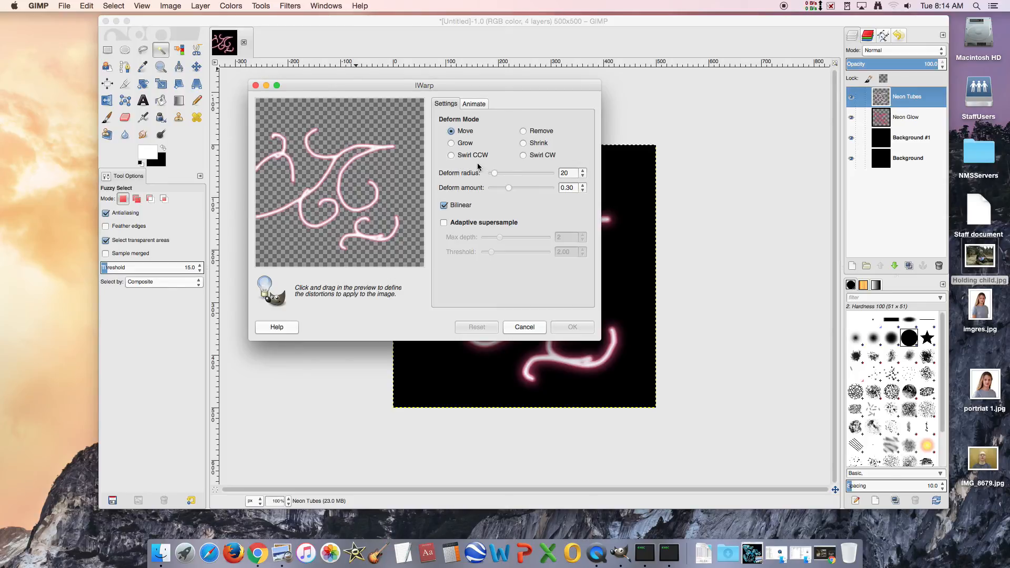
{"action": "left_click", "coordinate": [451, 156]}
{"action": "mouse_move", "coordinate": [341, 171]}
{"action": "left_mouse_down"}
{"action": "mouse_move", "coordinate": [354, 208]}
{"action": "mouse_move", "coordinate": [371, 204]}
{"action": "mouse_move", "coordinate": [374, 190]}
{"action": "mouse_move", "coordinate": [358, 224]}
{"action": "mouse_move", "coordinate": [371, 242]}
{"action": "mouse_move", "coordinate": [390, 233]}
{"action": "mouse_move", "coordinate": [396, 214]}
{"action": "mouse_move", "coordinate": [410, 214]}
{"action": "mouse_move", "coordinate": [414, 231]}
{"action": "mouse_move", "coordinate": [357, 246]}
{"action": "mouse_move", "coordinate": [351, 235]}
{"action": "mouse_move", "coordinate": [326, 233]}
{"action": "mouse_move", "coordinate": [303, 200]}
{"action": "left_mouse_up"}
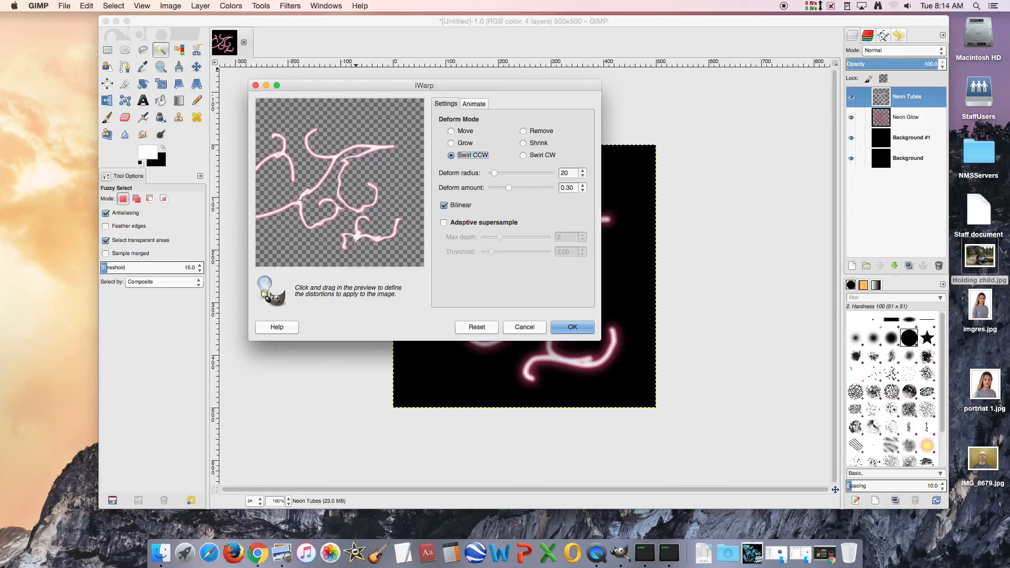
Step: Set the deform radius to 53 and swirl the upper-right strokes counterclockwise, then lower the amount to 0.04 and swirl near the center
{"action": "left_click_drag", "start_coordinate": [495, 173], "coordinate": [524, 178]}
{"action": "left_click_drag", "start_coordinate": [389, 155], "coordinate": [393, 138]}
{"action": "left_click_drag", "start_coordinate": [522, 175], "coordinate": [498, 188]}
{"action": "mouse_move", "coordinate": [328, 170]}
{"action": "left_mouse_down"}
{"action": "mouse_move", "coordinate": [322, 187]}
{"action": "mouse_move", "coordinate": [334, 176]}
{"action": "left_mouse_up"}
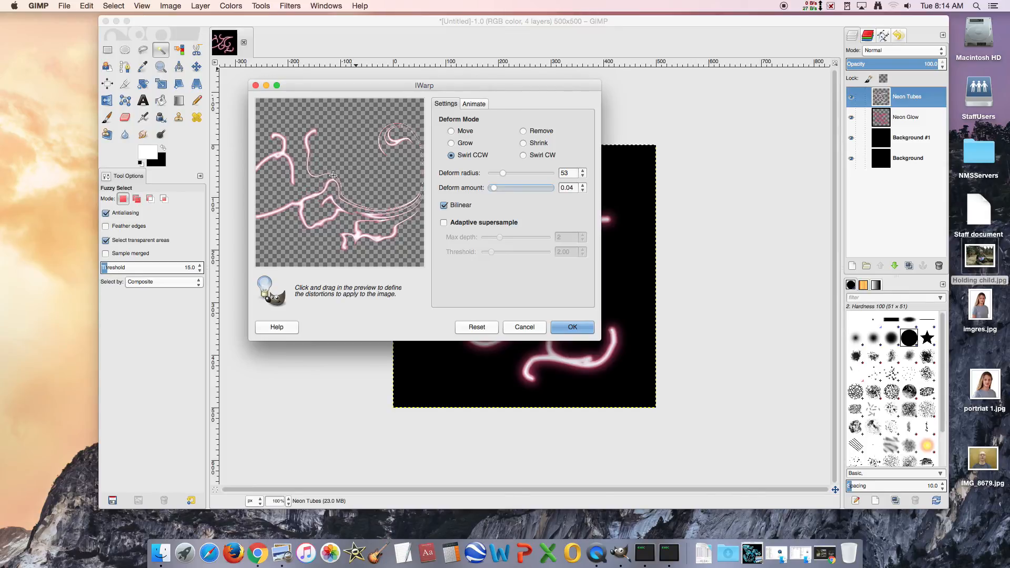
Step: Set the deform amount to 0.75 and swirl the strokes right of center and at the upper left counterclockwise
{"action": "left_click_drag", "start_coordinate": [493, 188], "coordinate": [536, 190]}
{"action": "mouse_move", "coordinate": [368, 191]}
{"action": "left_mouse_down"}
{"action": "mouse_move", "coordinate": [348, 208]}
{"action": "mouse_move", "coordinate": [371, 209]}
{"action": "mouse_move", "coordinate": [380, 195]}
{"action": "left_mouse_up"}
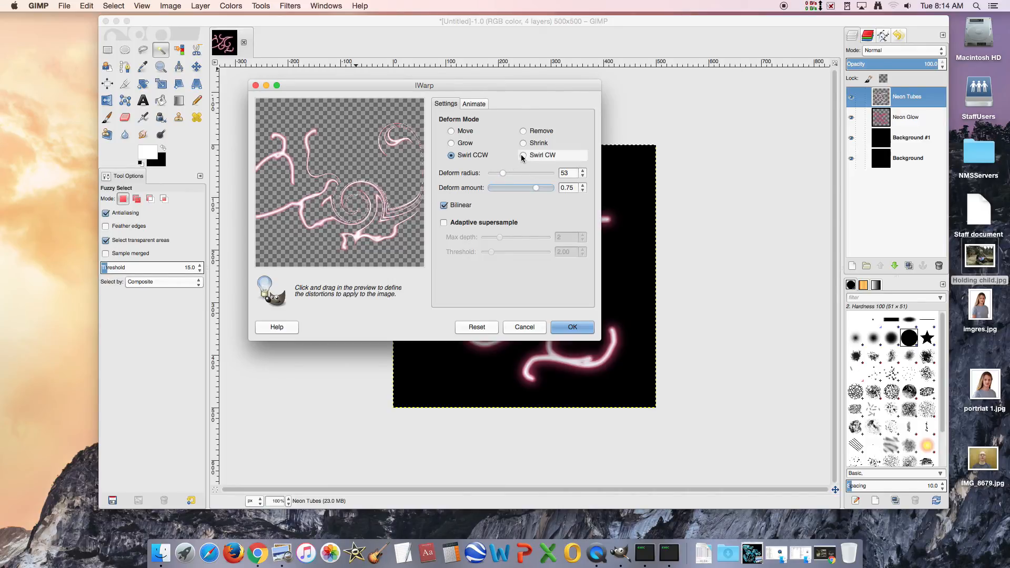
{"action": "mouse_move", "coordinate": [302, 188]}
{"action": "left_mouse_down"}
{"action": "mouse_move", "coordinate": [295, 169]}
{"action": "mouse_move", "coordinate": [305, 152]}
{"action": "left_mouse_up"}
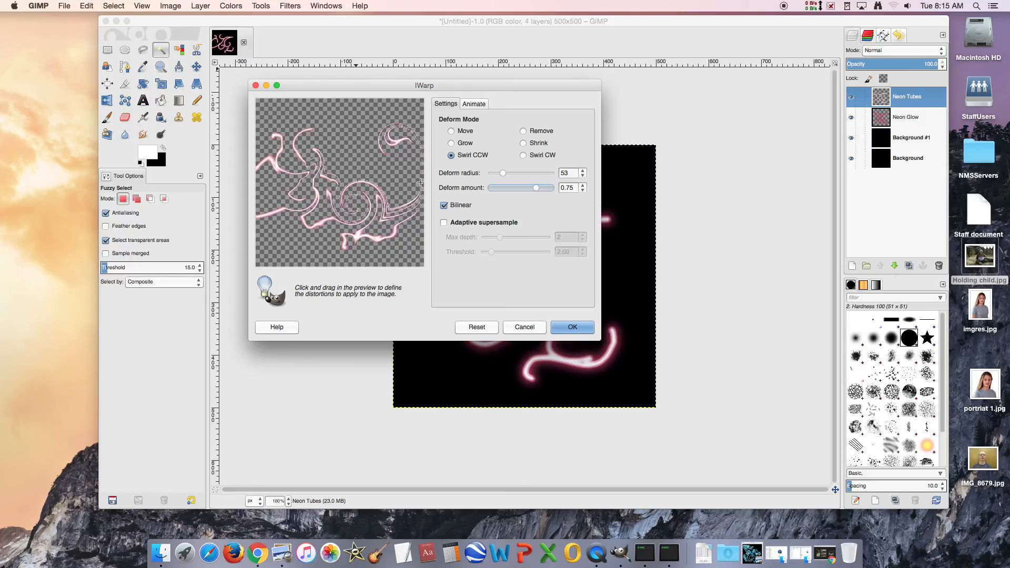
Step: Switch the deform mode to Swirl CW, swirl the lower-left and left-edge strokes, and apply the warp to Neon Tubes
{"action": "left_click", "coordinate": [524, 156]}
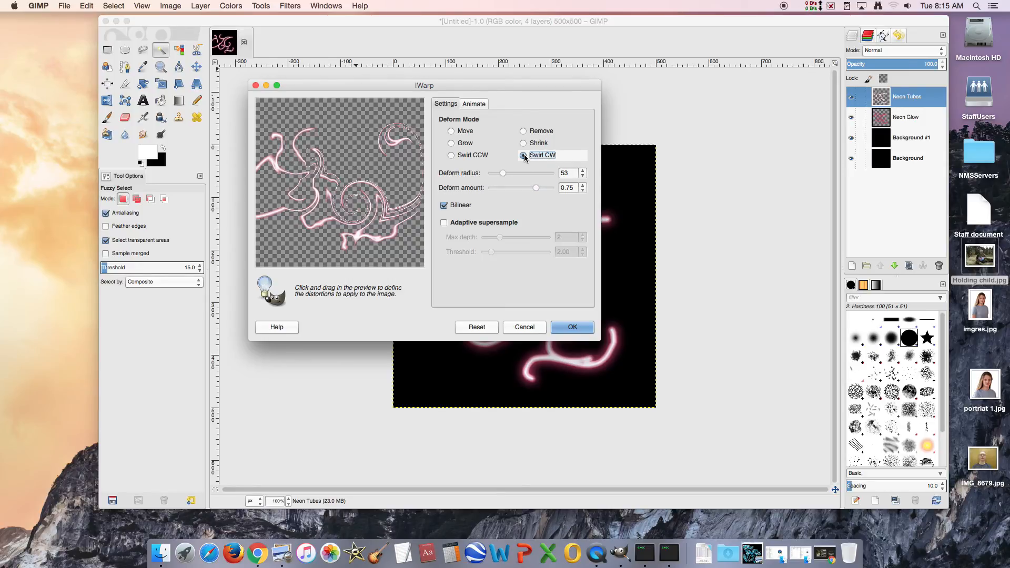
{"action": "left_click_drag", "start_coordinate": [336, 208], "coordinate": [266, 216]}
{"action": "left_click_drag", "start_coordinate": [269, 174], "coordinate": [273, 163]}
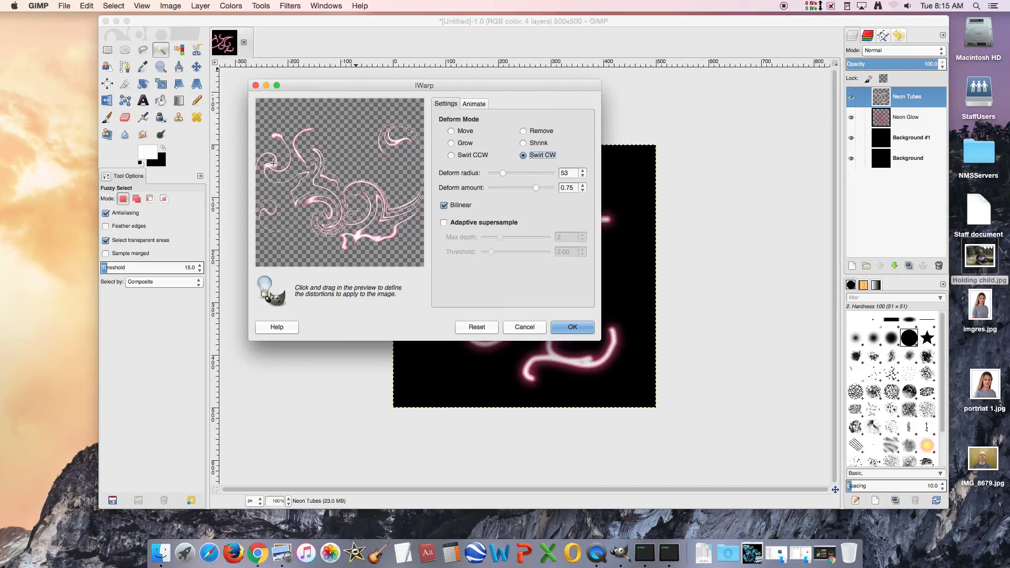
{"action": "left_click", "coordinate": [565, 327]}
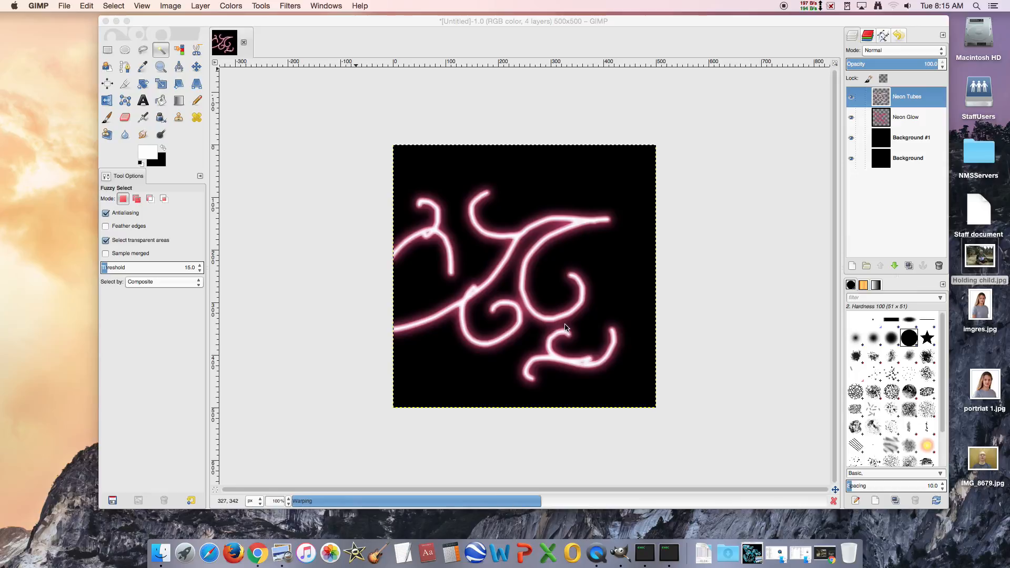
Step: Open IWarp on the Neon Glow layer and swirl the upper and lower glow strokes clockwise at radius 53 and amount 0.75
{"action": "left_click", "coordinate": [906, 121]}
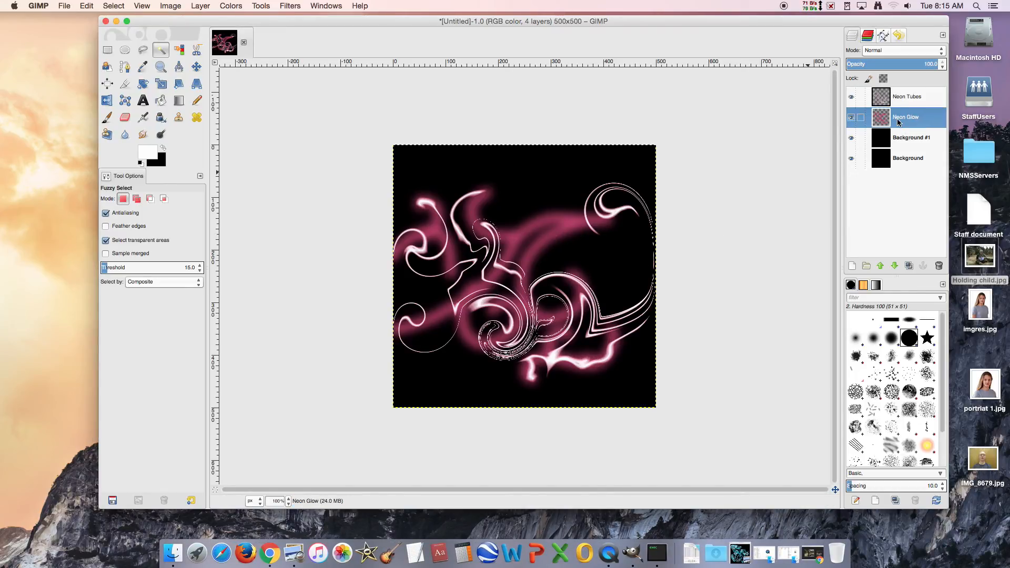
{"action": "left_click", "coordinate": [289, 8]}
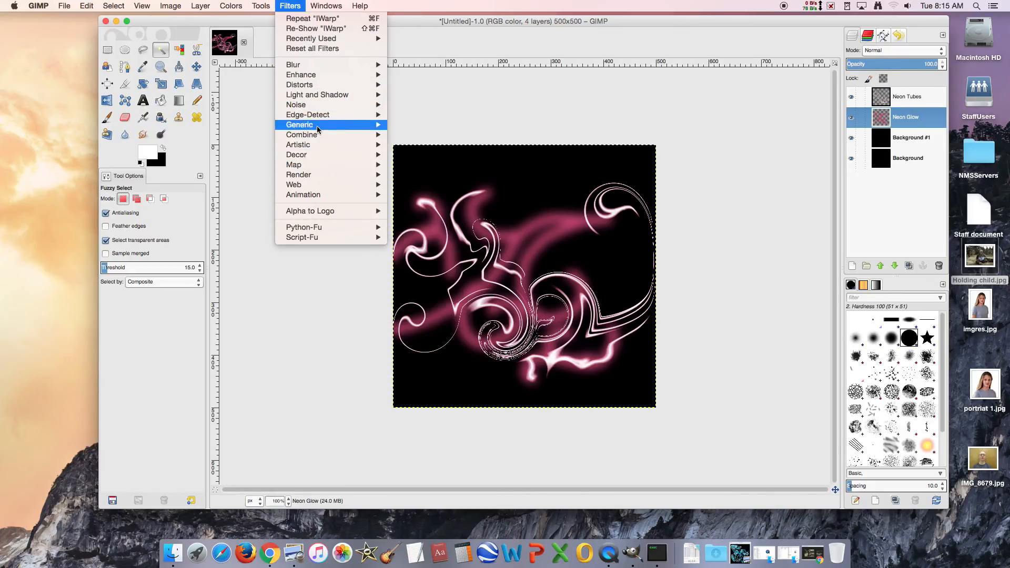
{"action": "mouse_move", "coordinate": [319, 90]}
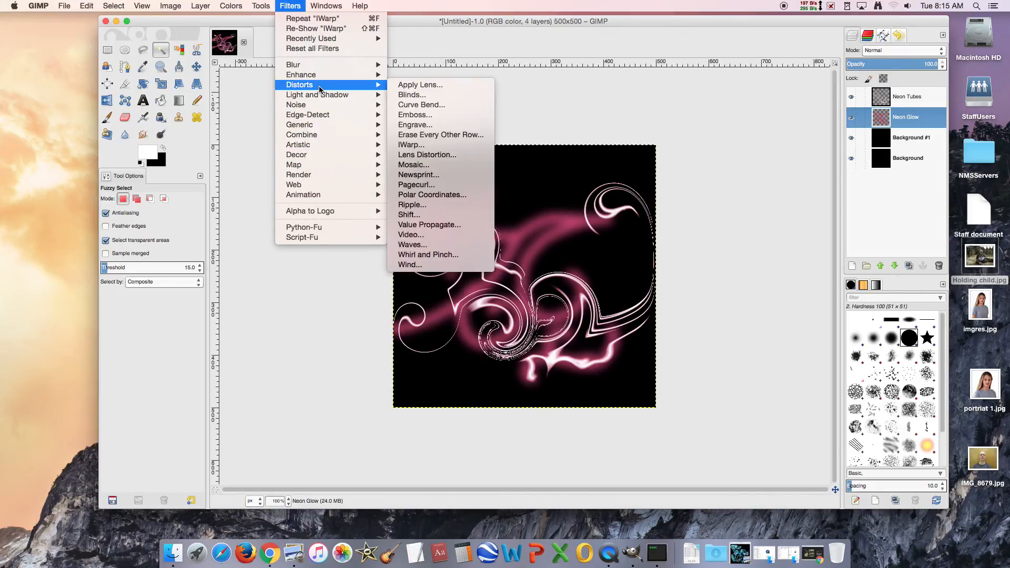
{"action": "left_click", "coordinate": [421, 145]}
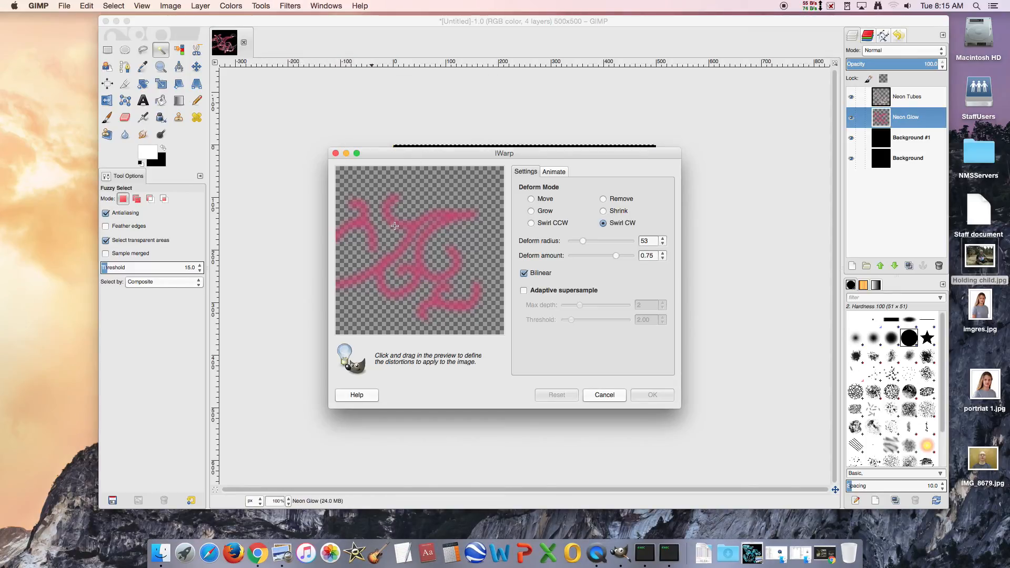
{"action": "mouse_move", "coordinate": [445, 217]}
{"action": "left_mouse_down"}
{"action": "mouse_move", "coordinate": [386, 236]}
{"action": "mouse_move", "coordinate": [363, 214]}
{"action": "left_mouse_up"}
{"action": "left_click_drag", "start_coordinate": [399, 270], "coordinate": [404, 278]}
{"action": "mouse_move", "coordinate": [436, 278]}
{"action": "left_mouse_down"}
{"action": "mouse_move", "coordinate": [480, 294]}
{"action": "mouse_move", "coordinate": [435, 301]}
{"action": "left_mouse_up"}
Step: Swirl the lower-left glow stroke counterclockwise and apply the warp to the Neon Glow layer
{"action": "left_click", "coordinate": [532, 225]}
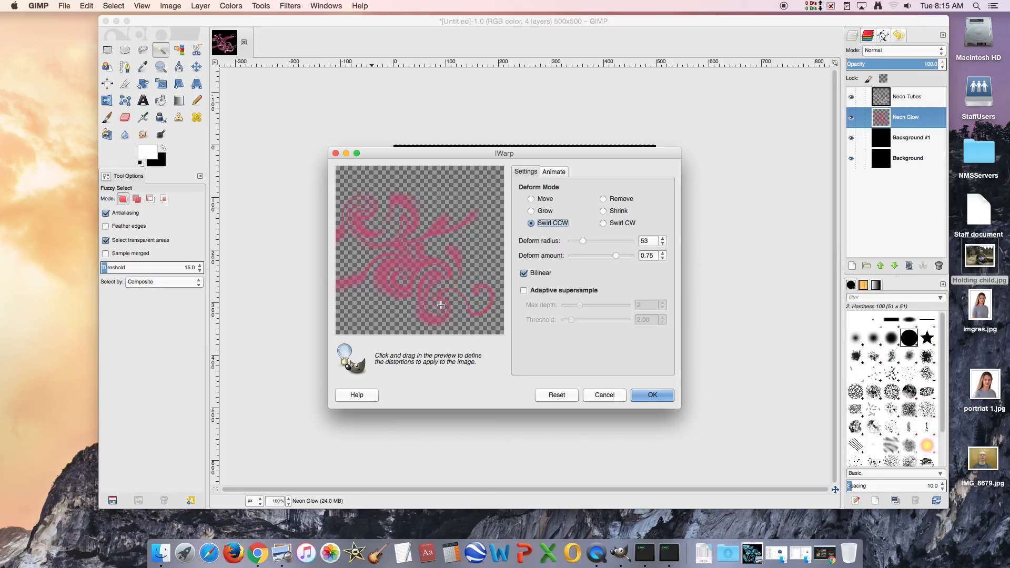
{"action": "left_click_drag", "start_coordinate": [369, 281], "coordinate": [365, 284]}
{"action": "left_click", "coordinate": [660, 393]}
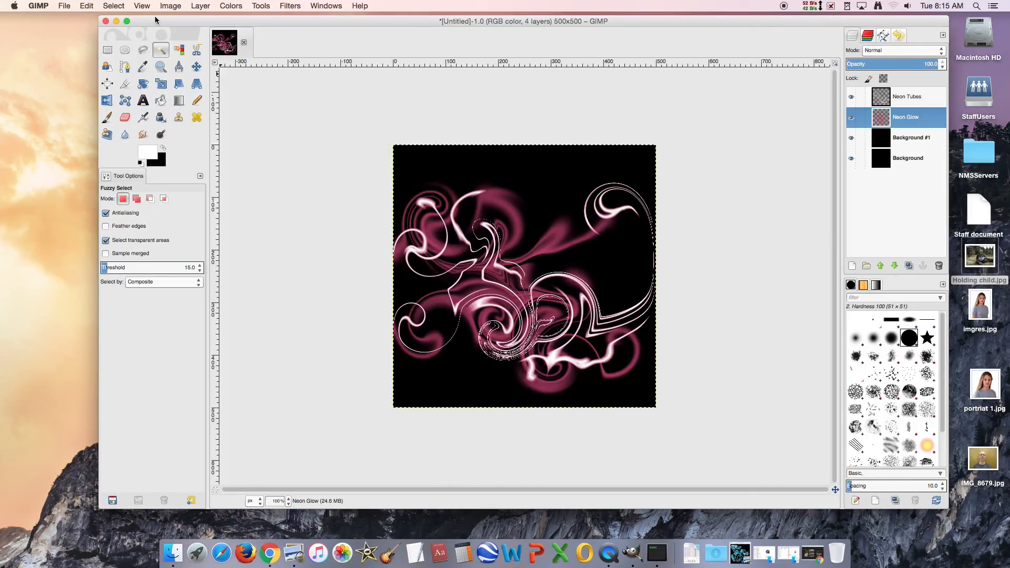
Step: Save the image to the Desktop as smoke 1.xcf
{"action": "left_click", "coordinate": [69, 7]}
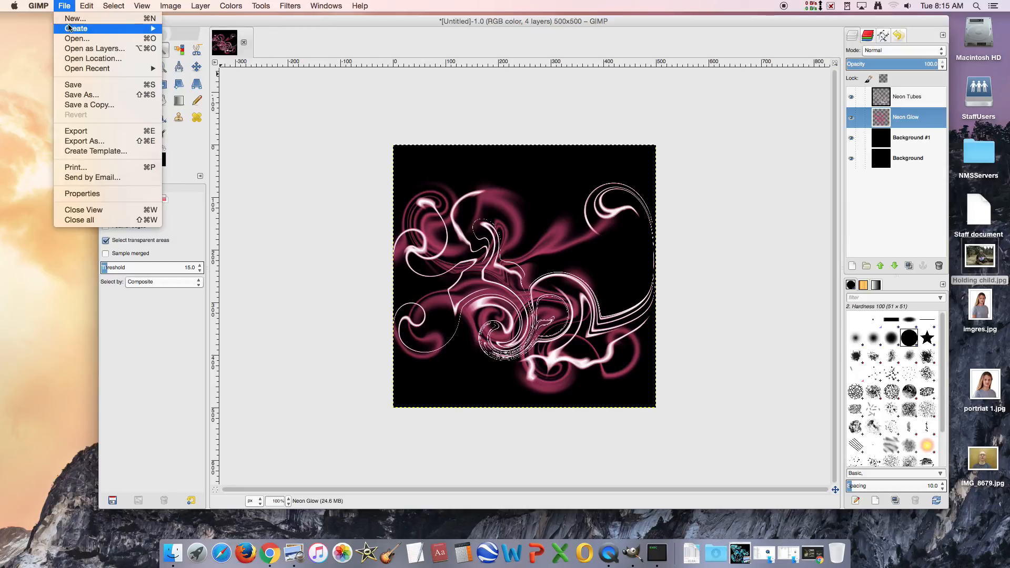
{"action": "left_click", "coordinate": [85, 95]}
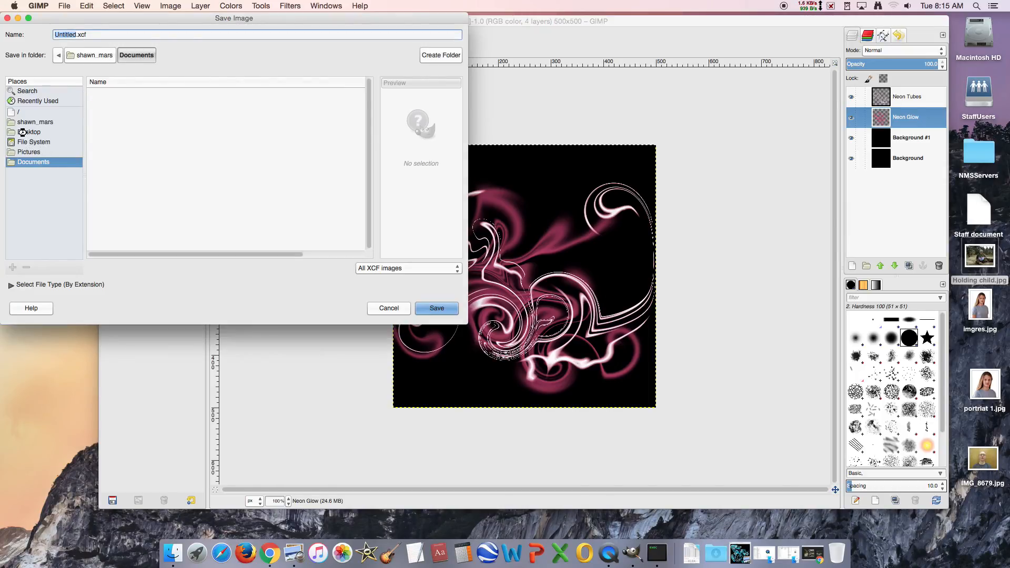
{"action": "left_click", "coordinate": [31, 132]}
{"action": "type", "text": "smoke 1"}
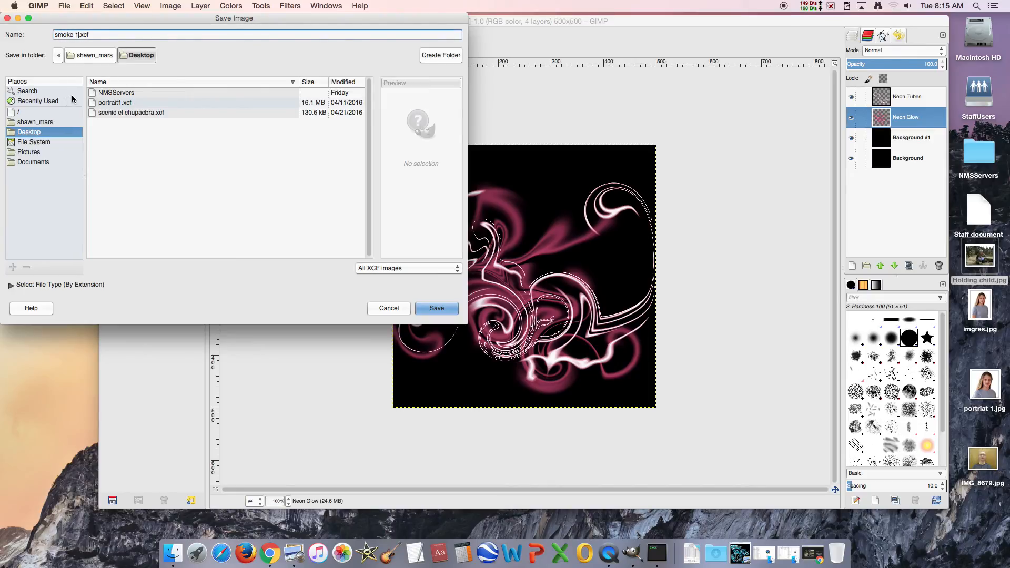
{"action": "left_click", "coordinate": [441, 308]}
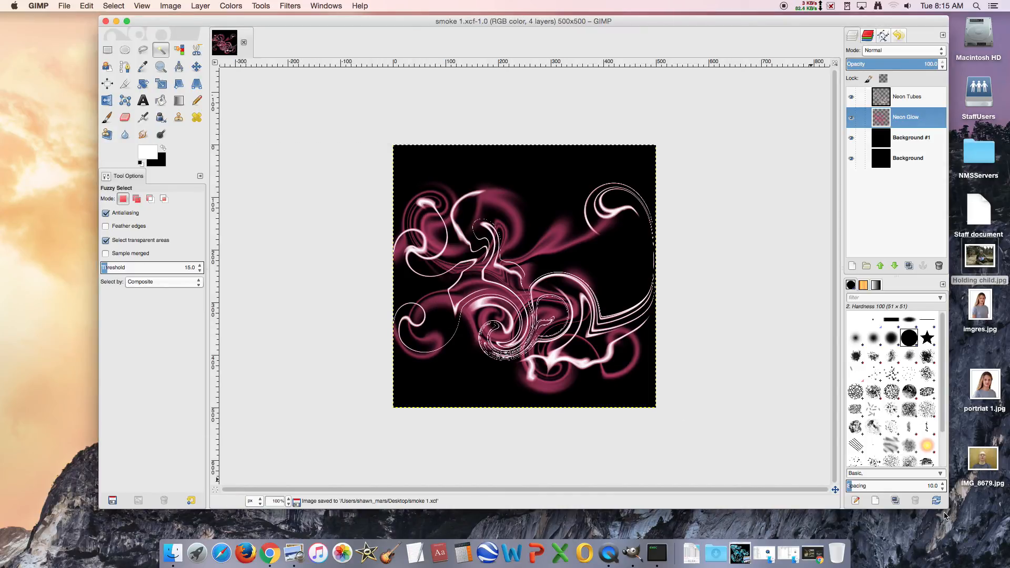
Step: Export the image to the Desktop as smoke 1.jpg in JPEG format, accepting the export options
{"action": "left_click", "coordinate": [65, 7]}
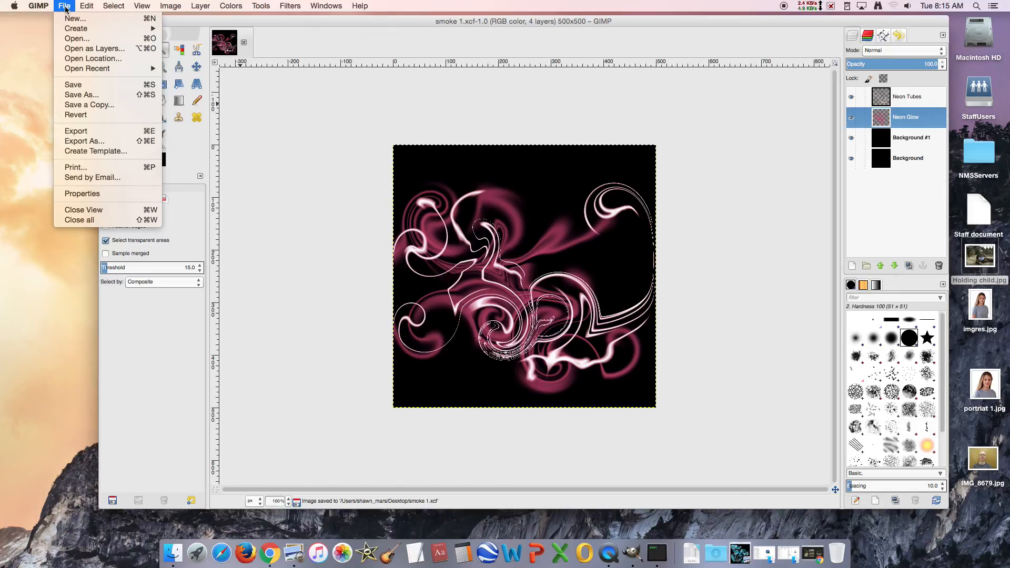
{"action": "left_click", "coordinate": [92, 141]}
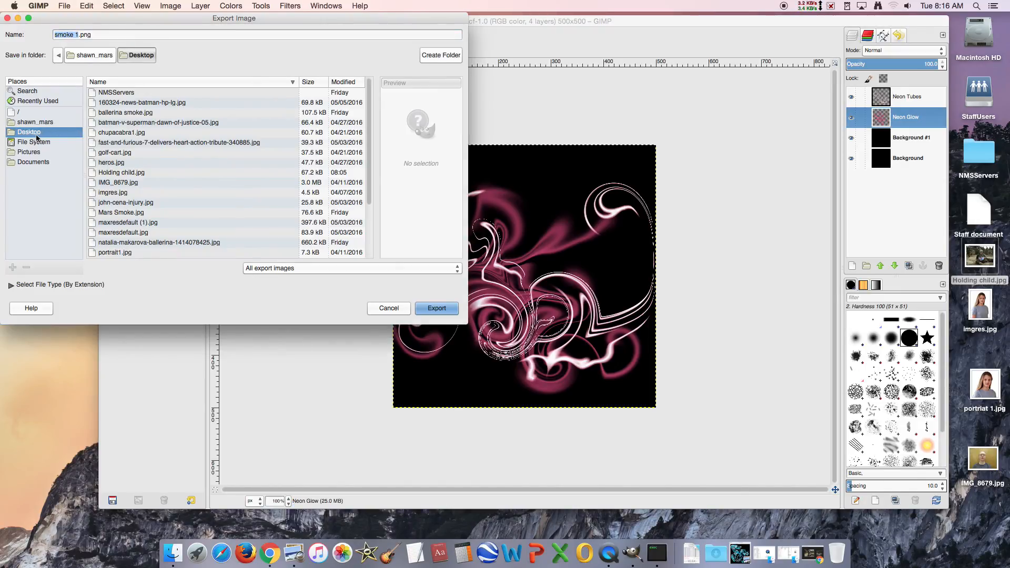
{"action": "left_click", "coordinate": [98, 35]}
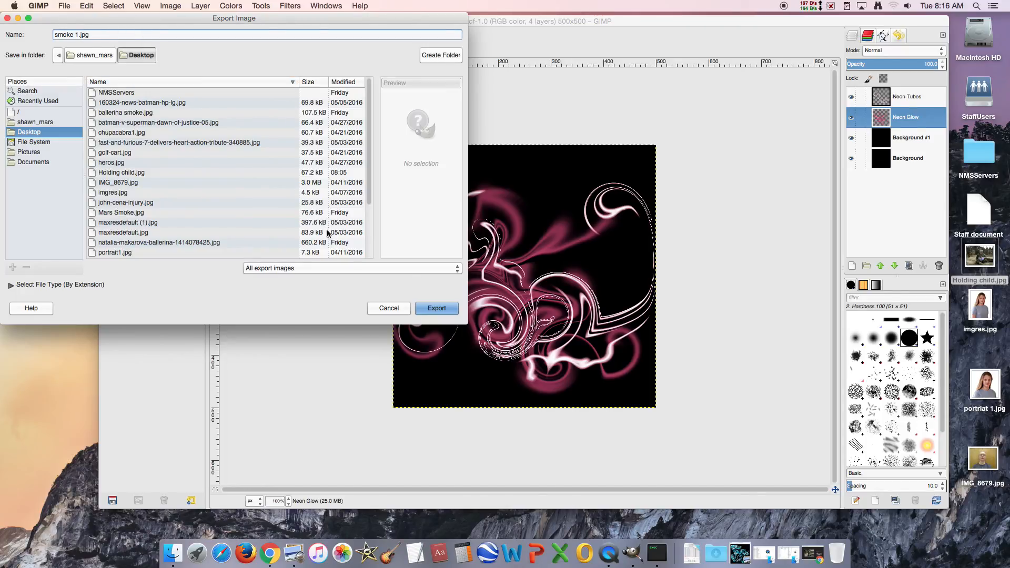
{"action": "left_click", "coordinate": [354, 269]}
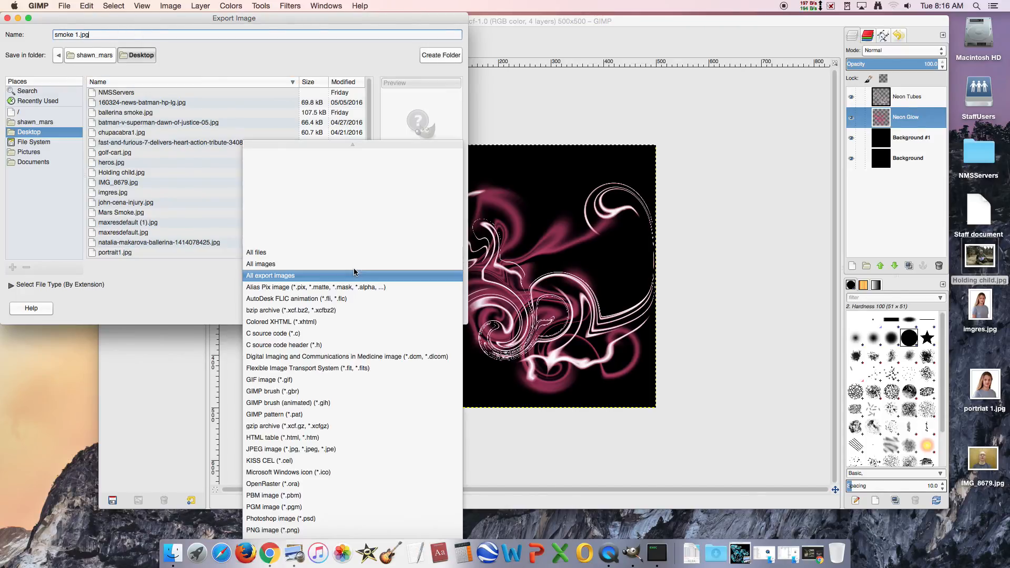
{"action": "left_click", "coordinate": [311, 449]}
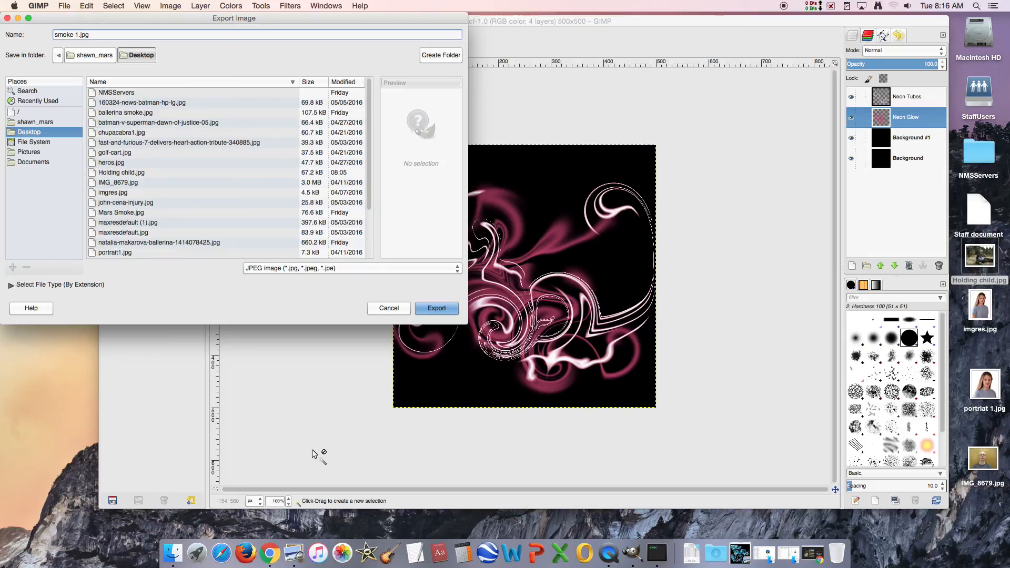
{"action": "left_click", "coordinate": [438, 310]}
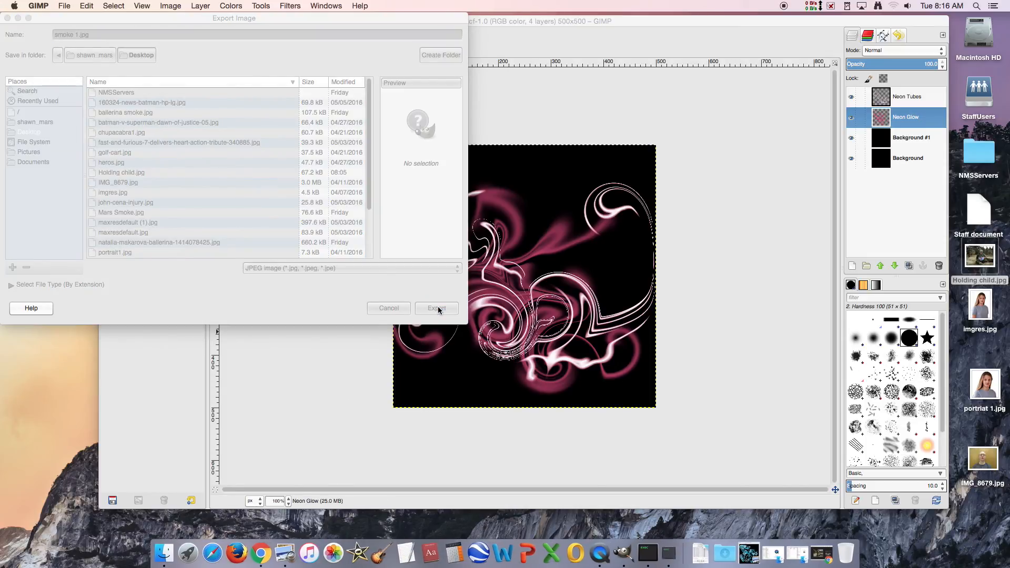
{"action": "left_click", "coordinate": [540, 332]}
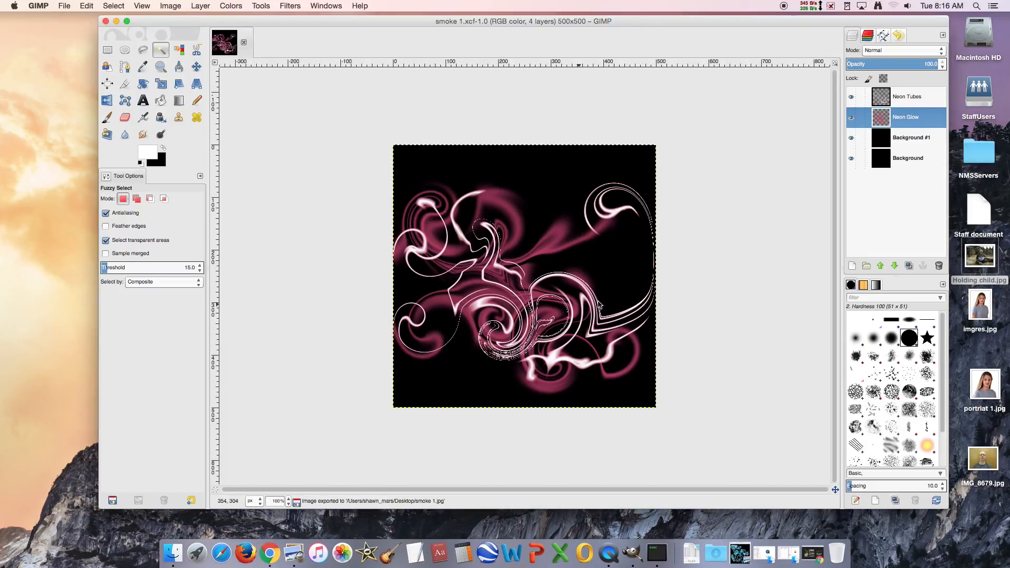
Step: Uncover the desktop, select the exported smoke 1.jpg to check it, and bring the image window back
{"action": "left_click_drag", "start_coordinate": [812, 20], "coordinate": [564, 27]}
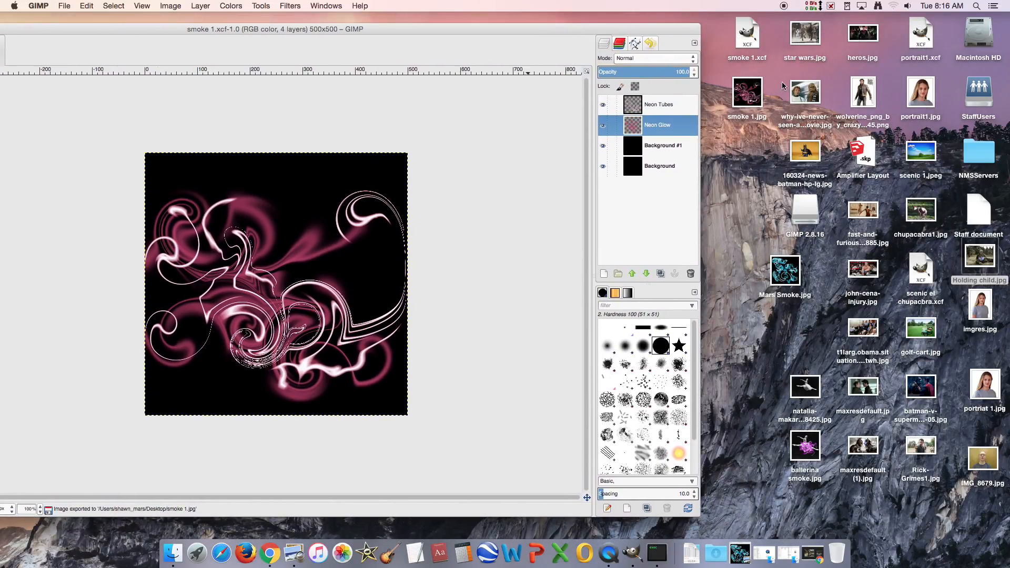
{"action": "left_click", "coordinate": [756, 98]}
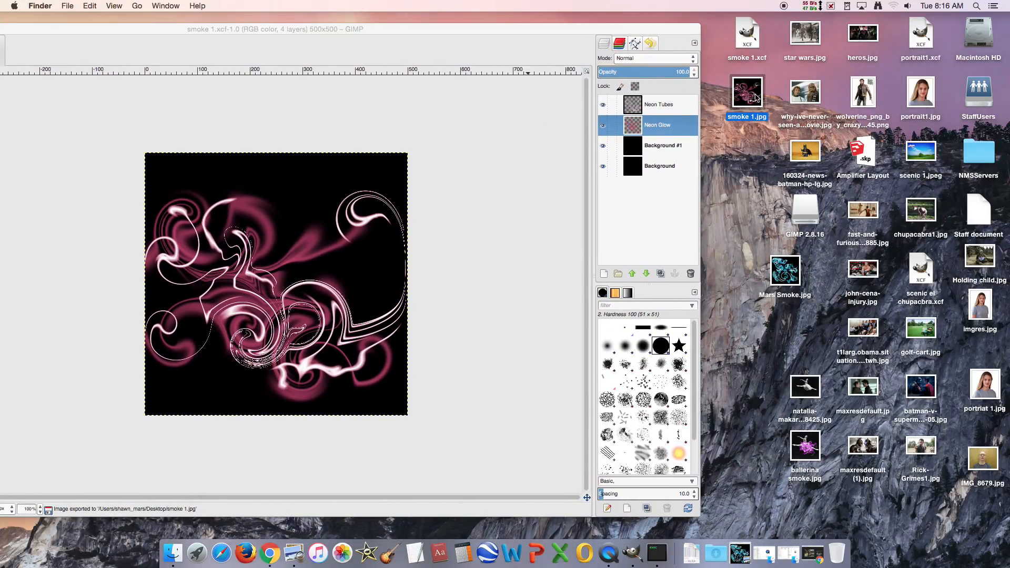
{"action": "left_click_drag", "start_coordinate": [465, 30], "coordinate": [711, 31]}
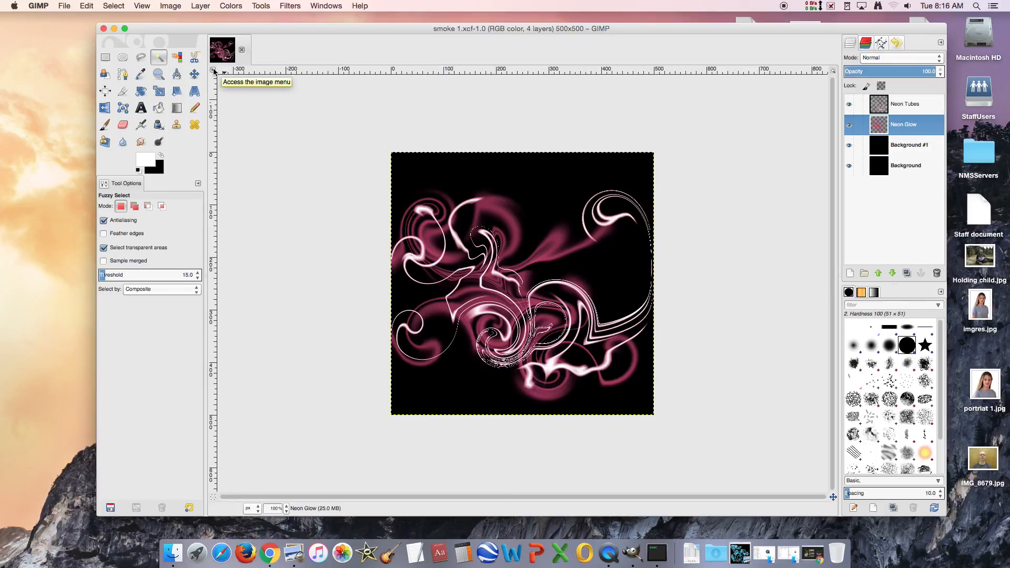
Step: Create a new 500 × 500 px image with the default settings
{"action": "left_click_drag", "start_coordinate": [513, 28], "coordinate": [448, 23]}
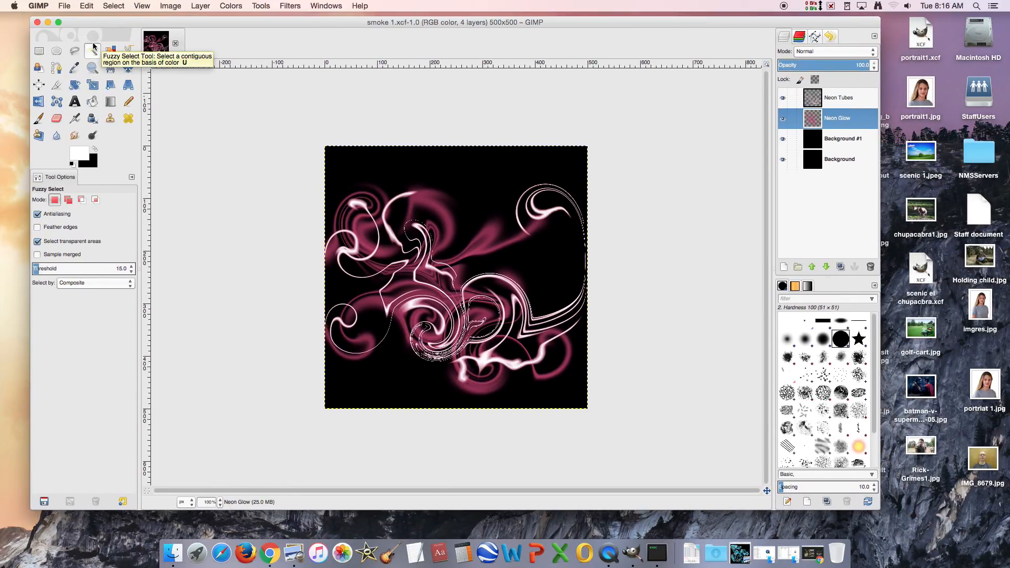
{"action": "left_click", "coordinate": [63, 6]}
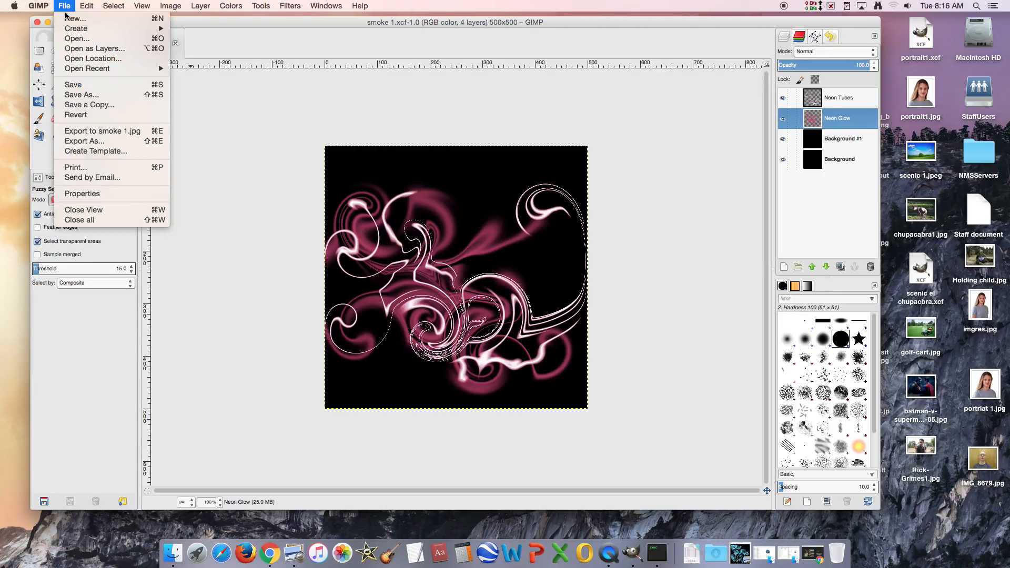
{"action": "left_click", "coordinate": [71, 18]}
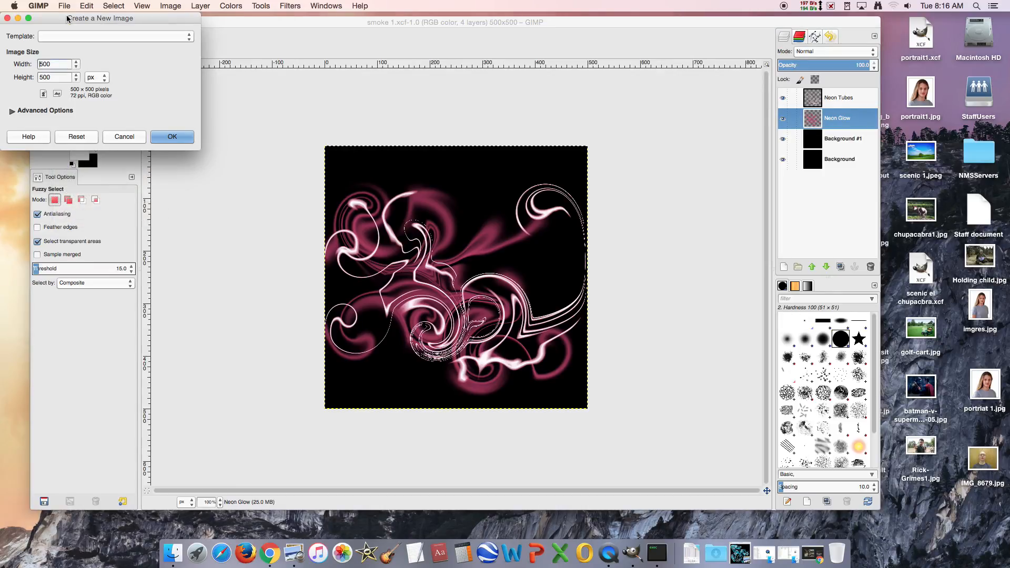
{"action": "left_click", "coordinate": [172, 138]}
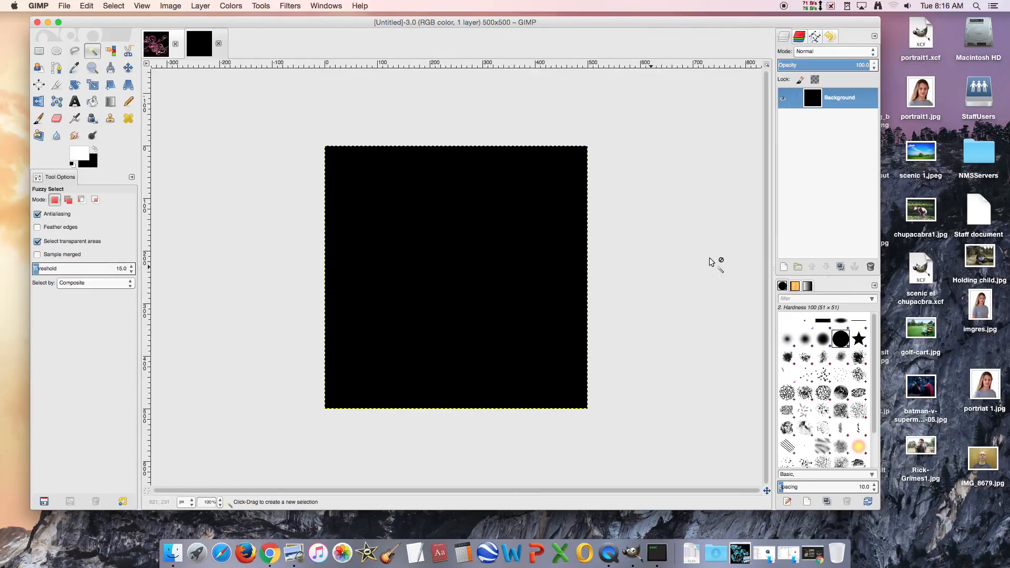
Step: Uncover the desktop, add the black-and-white ballerina photo to the new image as a layer, and bring the window back
{"action": "left_click_drag", "start_coordinate": [745, 29], "coordinate": [642, 36]}
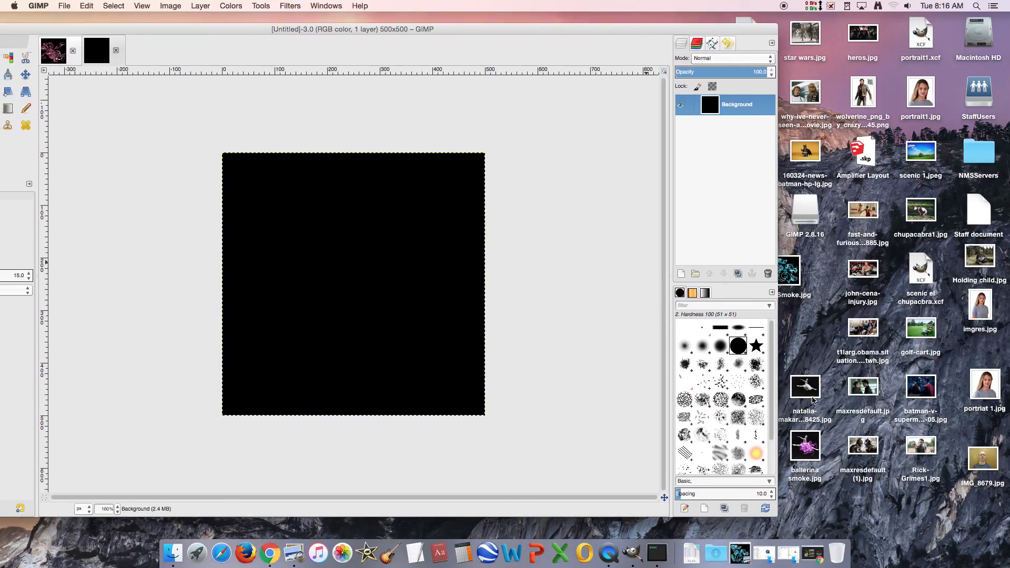
{"action": "left_click_drag", "start_coordinate": [811, 392], "coordinate": [361, 255]}
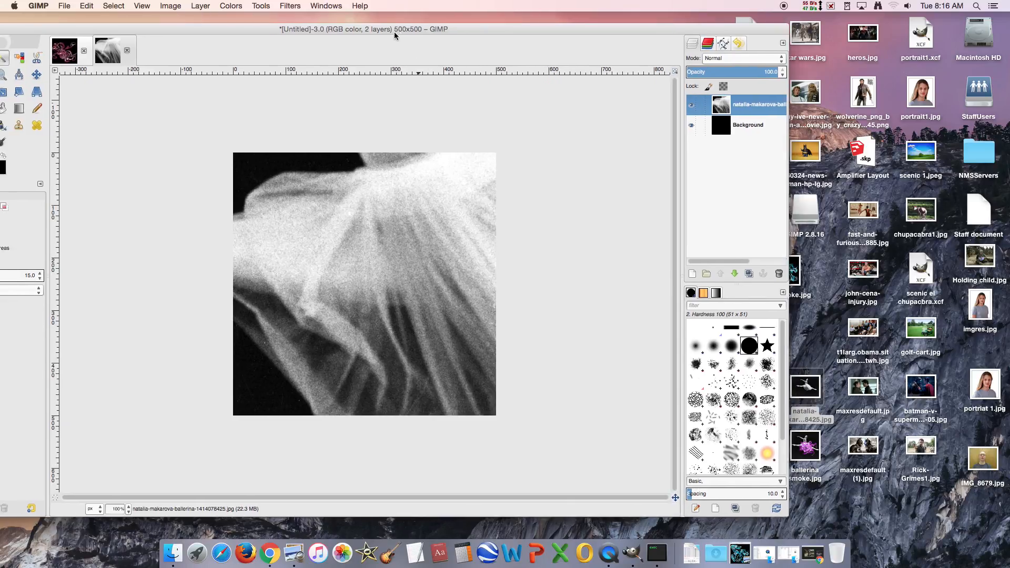
{"action": "left_click_drag", "start_coordinate": [394, 32], "coordinate": [504, 36]}
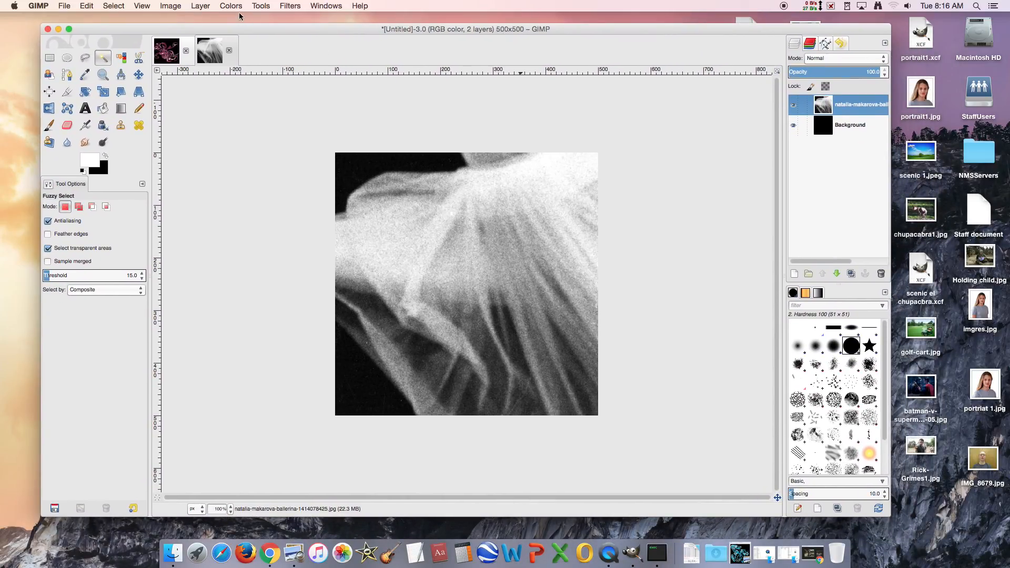
Step: Scale the ballerina layer to 25 percent of its size with cubic interpolation
{"action": "left_click", "coordinate": [204, 6]}
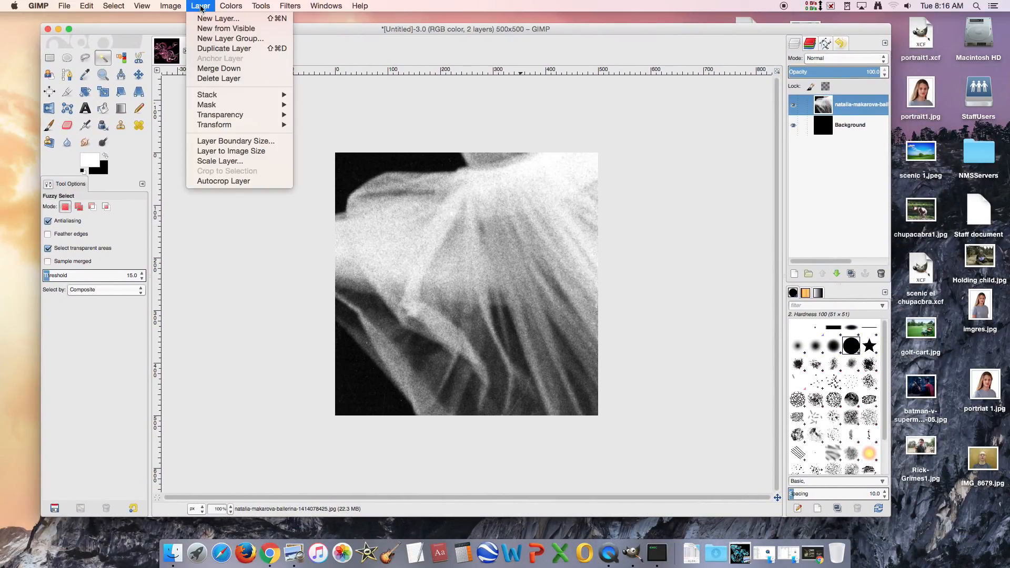
{"action": "left_click", "coordinate": [216, 163]}
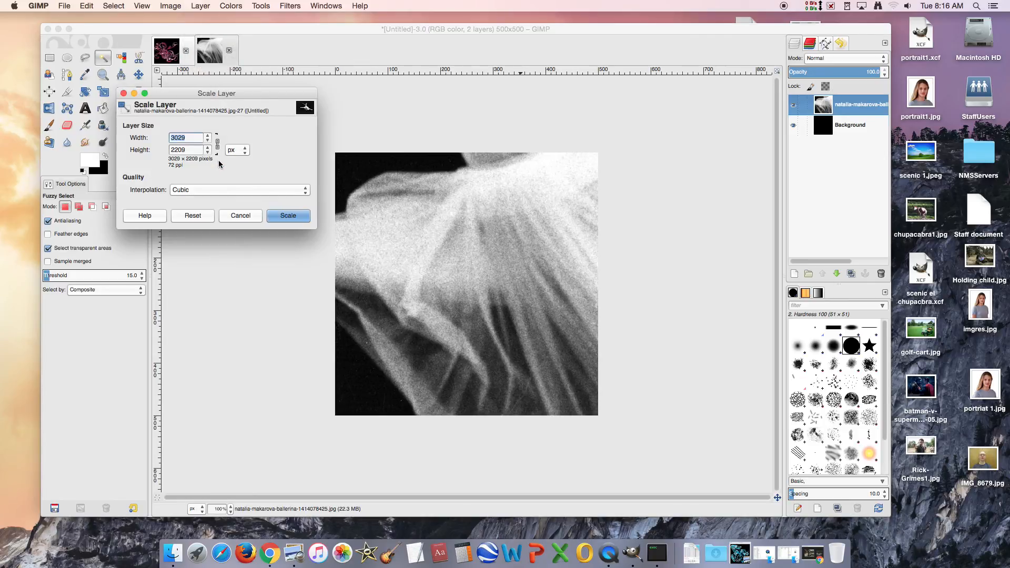
{"action": "left_click", "coordinate": [238, 151]}
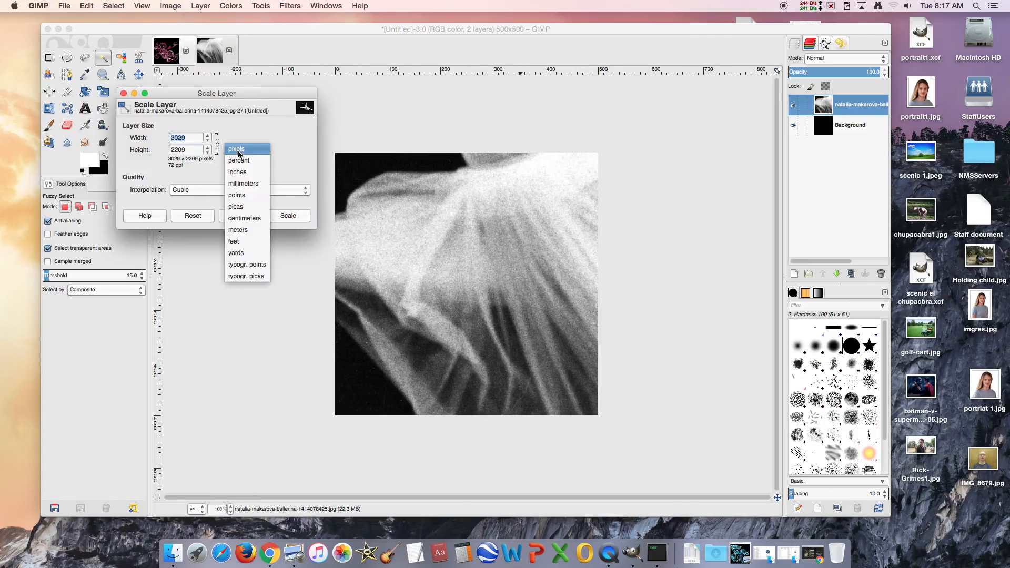
{"action": "left_click", "coordinate": [239, 159]}
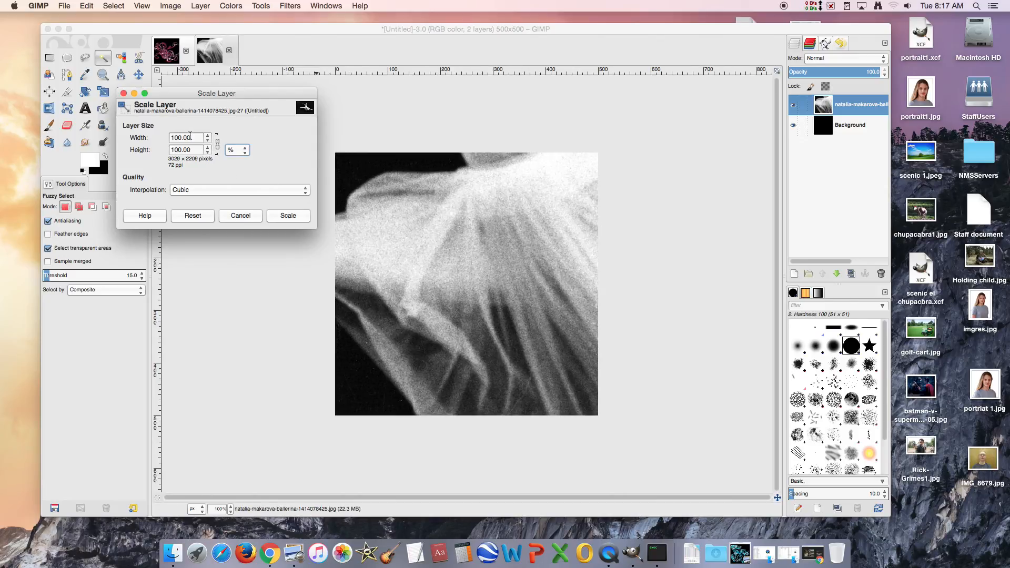
{"action": "left_click_drag", "start_coordinate": [190, 137], "coordinate": [171, 138]}
{"action": "type", "text": "25"}
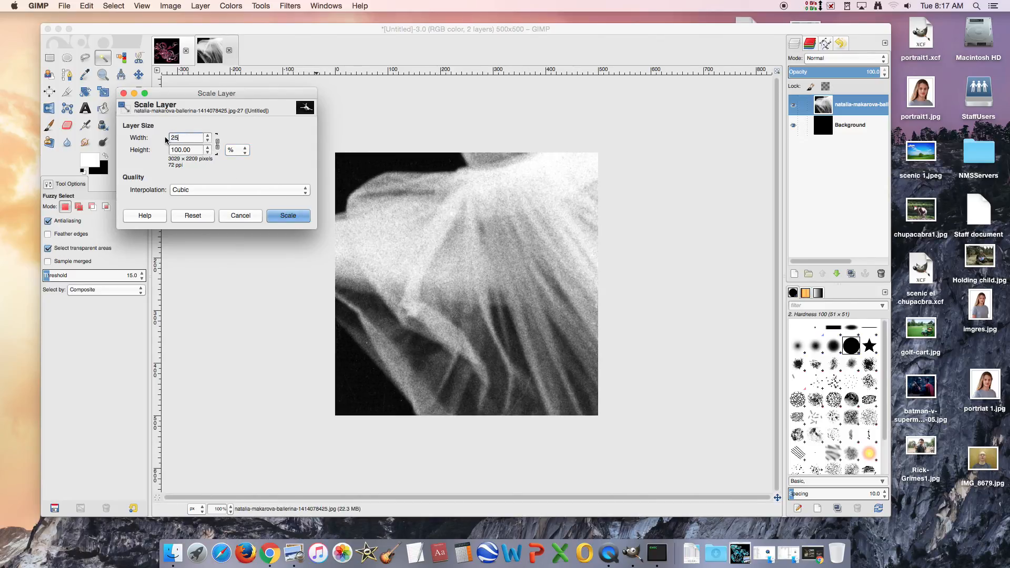
{"action": "left_click", "coordinate": [288, 217]}
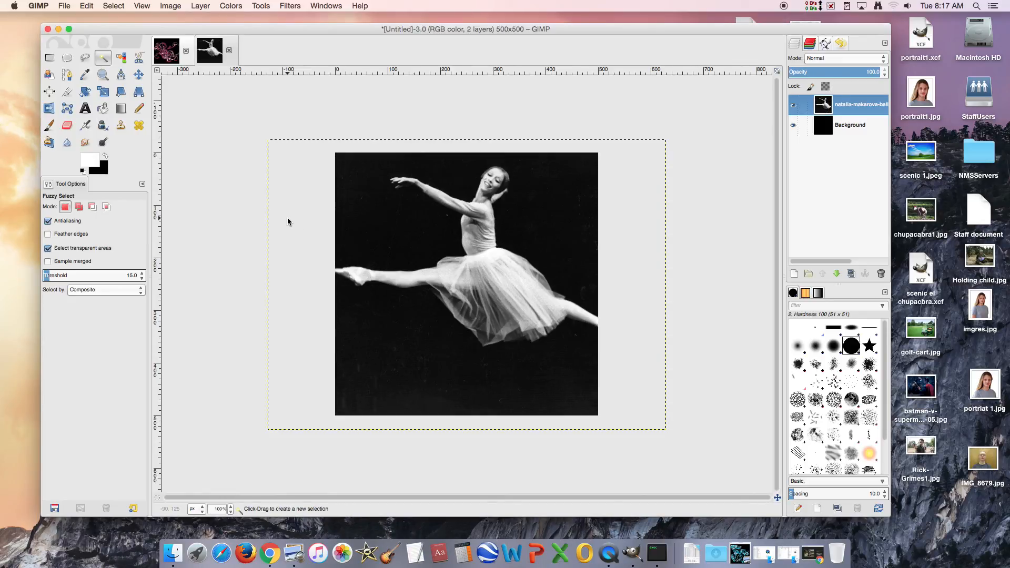
Step: Scale the ballerina layer again to 80 percent and move it so the whole dancer fits within the canvas
{"action": "left_click", "coordinate": [200, 7]}
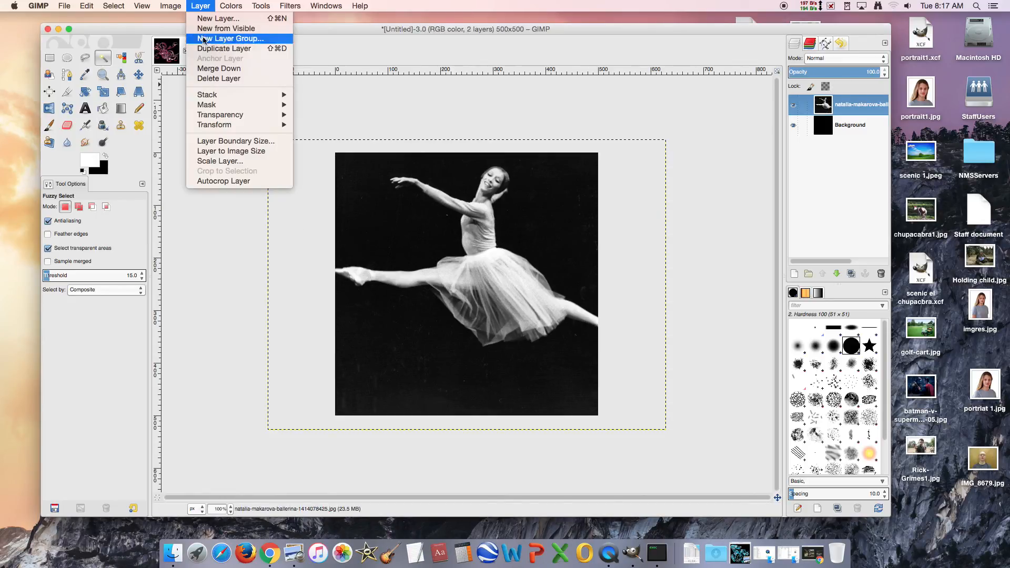
{"action": "left_click", "coordinate": [215, 157]}
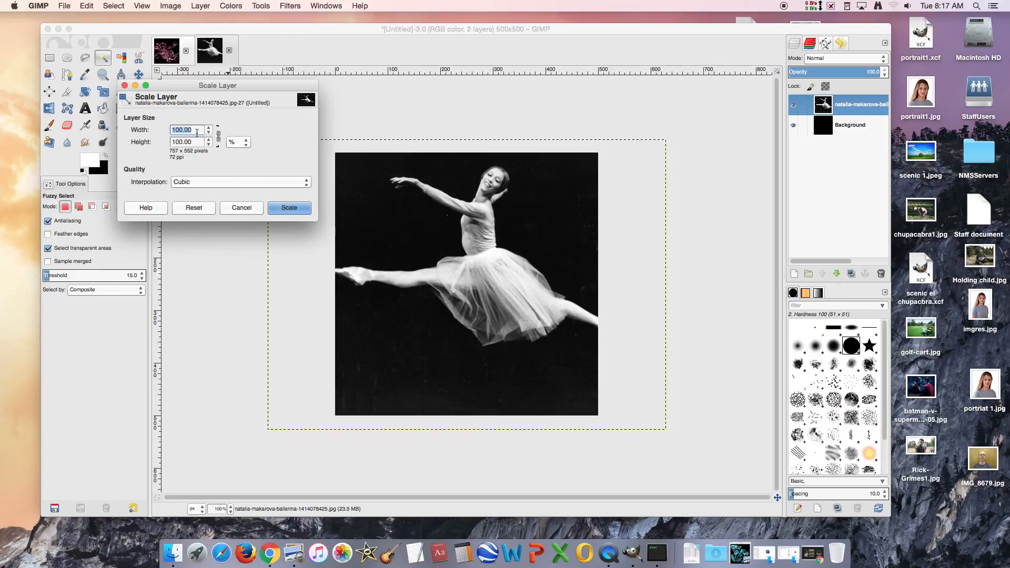
{"action": "type", "text": "80"}
{"action": "left_click", "coordinate": [288, 212]}
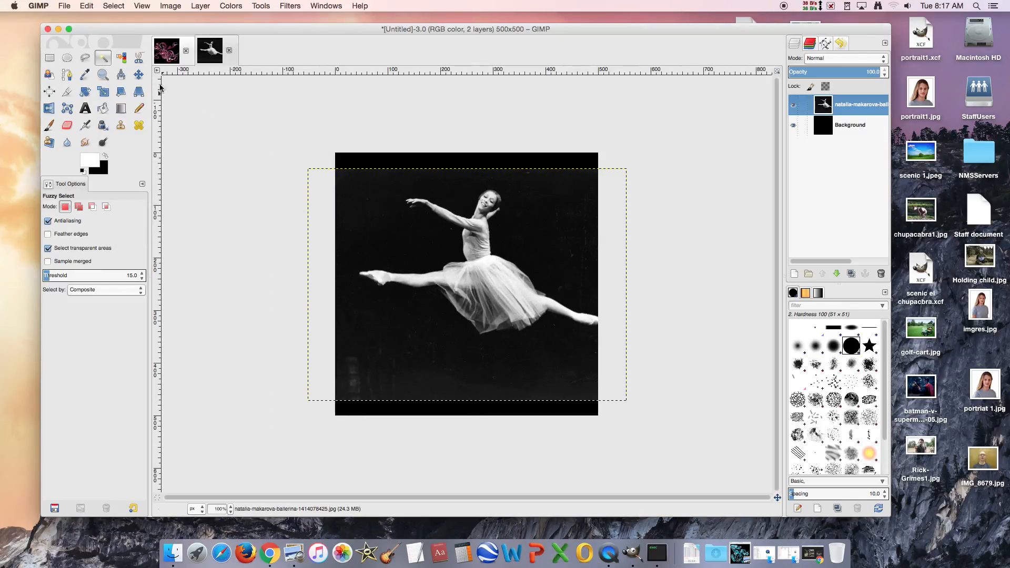
{"action": "left_click", "coordinate": [139, 75]}
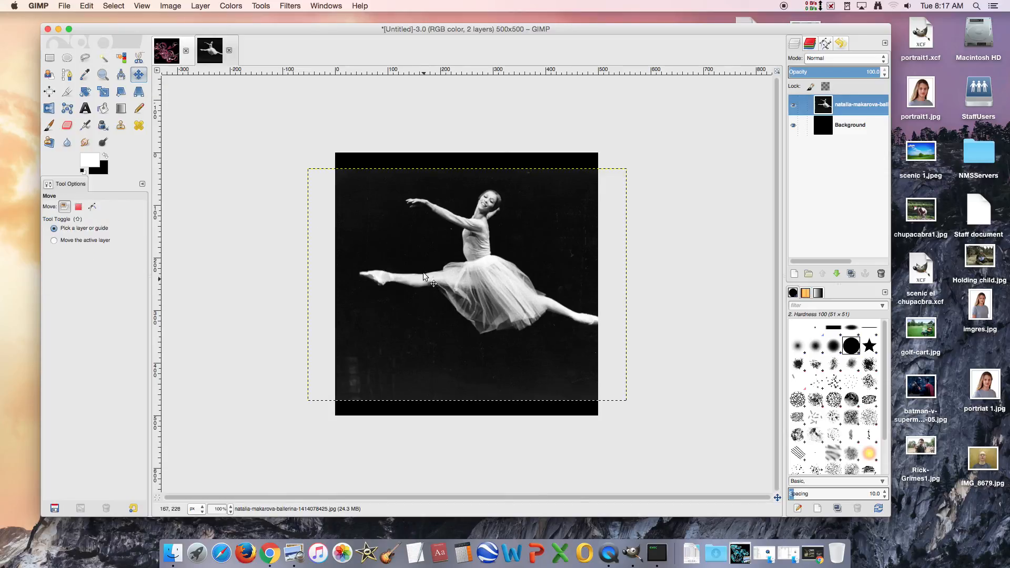
{"action": "left_click_drag", "start_coordinate": [468, 266], "coordinate": [451, 272]}
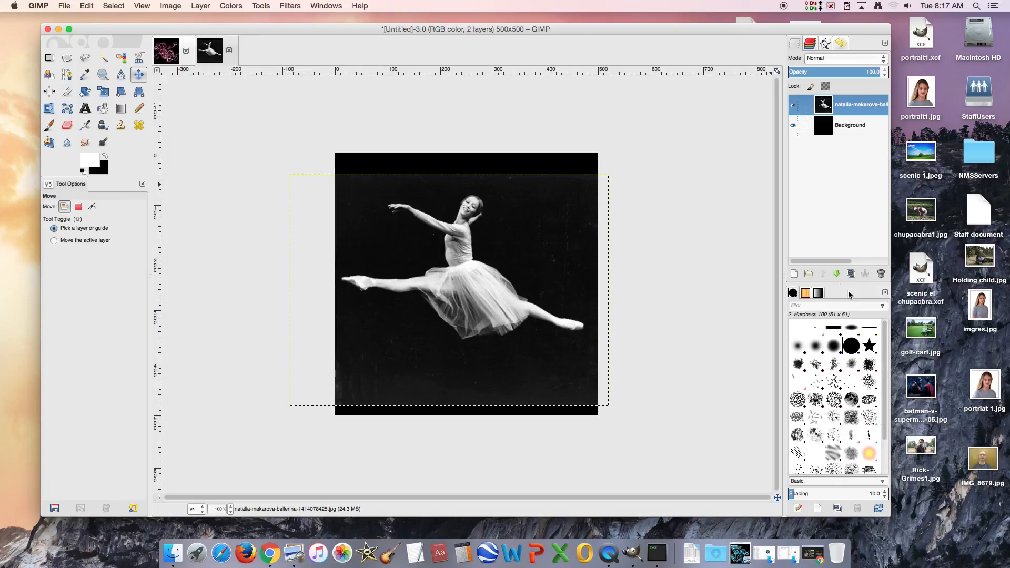
Step: Add a transparent 500 × 500 px layer and paint curly white size 10 brush strokes over and around the dancer's skirt
{"action": "left_click", "coordinate": [791, 274]}
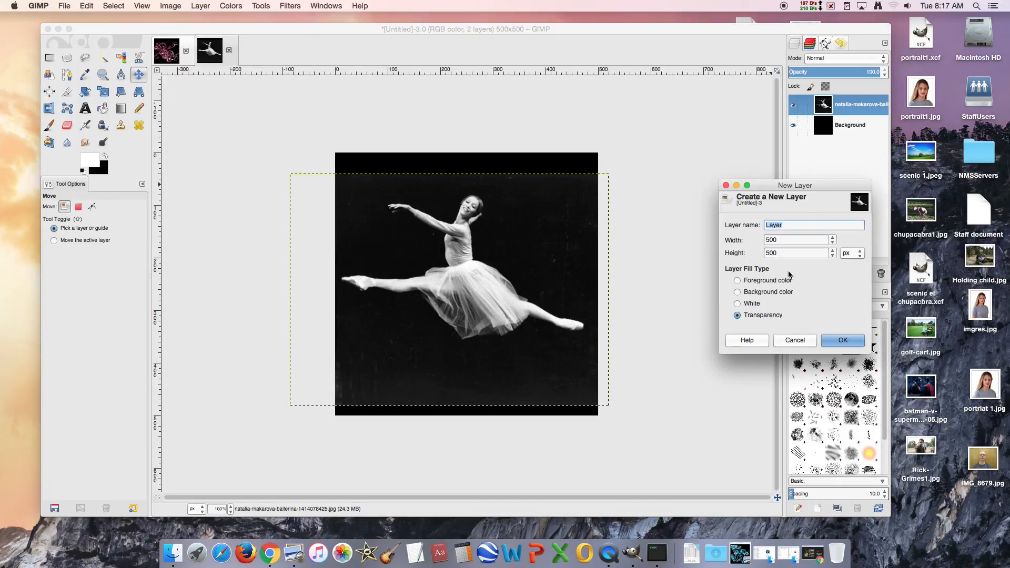
{"action": "left_click", "coordinate": [855, 342]}
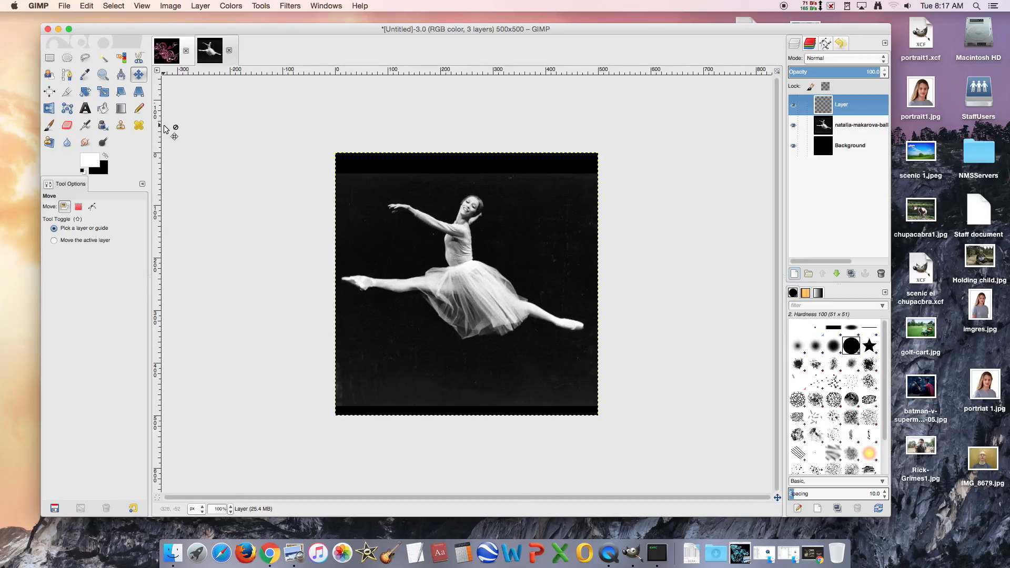
{"action": "left_click", "coordinate": [49, 125]}
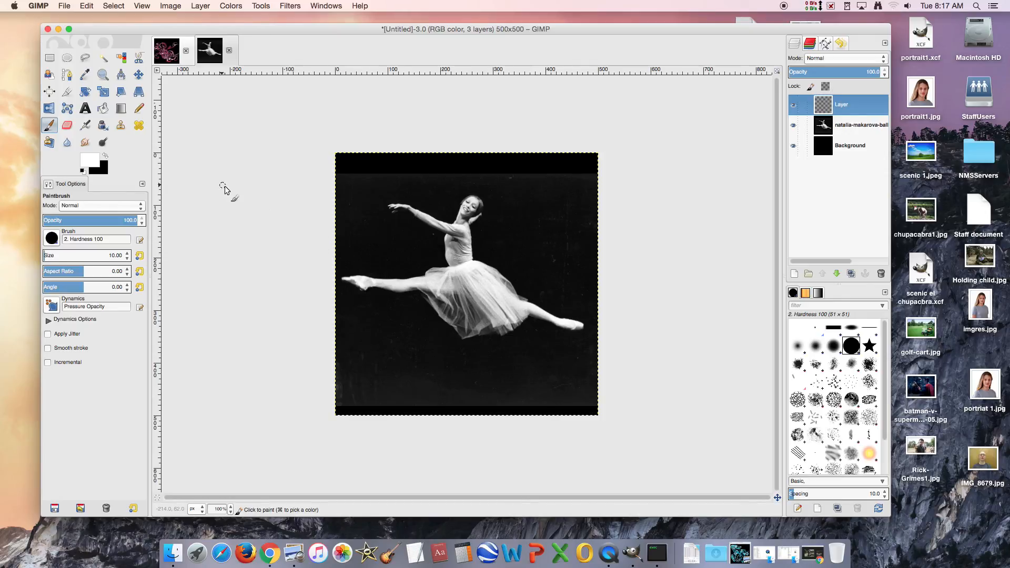
{"action": "left_click_drag", "start_coordinate": [431, 268], "coordinate": [432, 284]}
{"action": "left_click_drag", "start_coordinate": [435, 336], "coordinate": [442, 331]}
{"action": "mouse_move", "coordinate": [438, 269]}
{"action": "left_mouse_down"}
{"action": "mouse_move", "coordinate": [458, 283]}
{"action": "mouse_move", "coordinate": [481, 346]}
{"action": "left_mouse_up"}
{"action": "left_click_drag", "start_coordinate": [470, 302], "coordinate": [506, 324]}
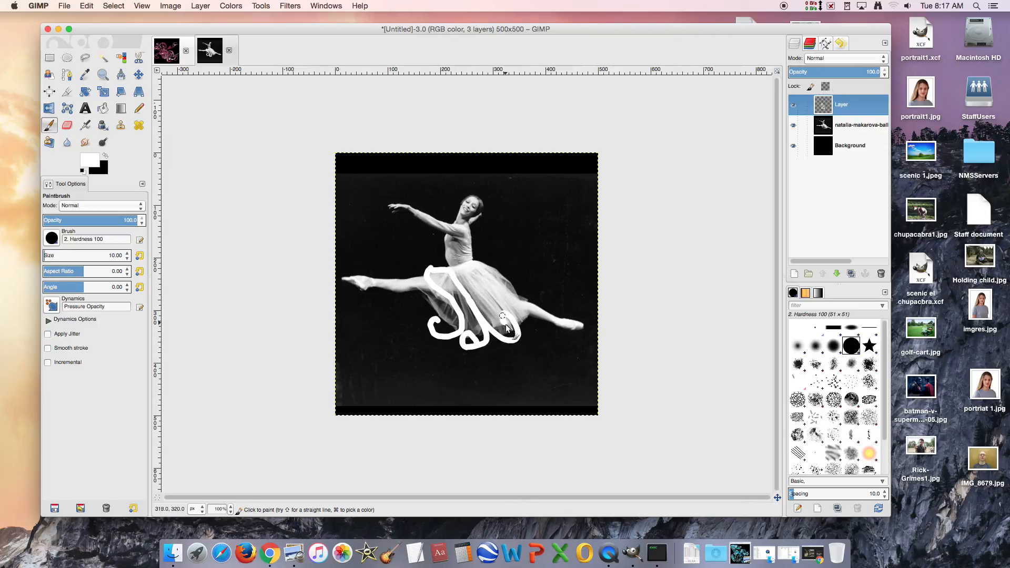
{"action": "left_click_drag", "start_coordinate": [532, 276], "coordinate": [520, 296]}
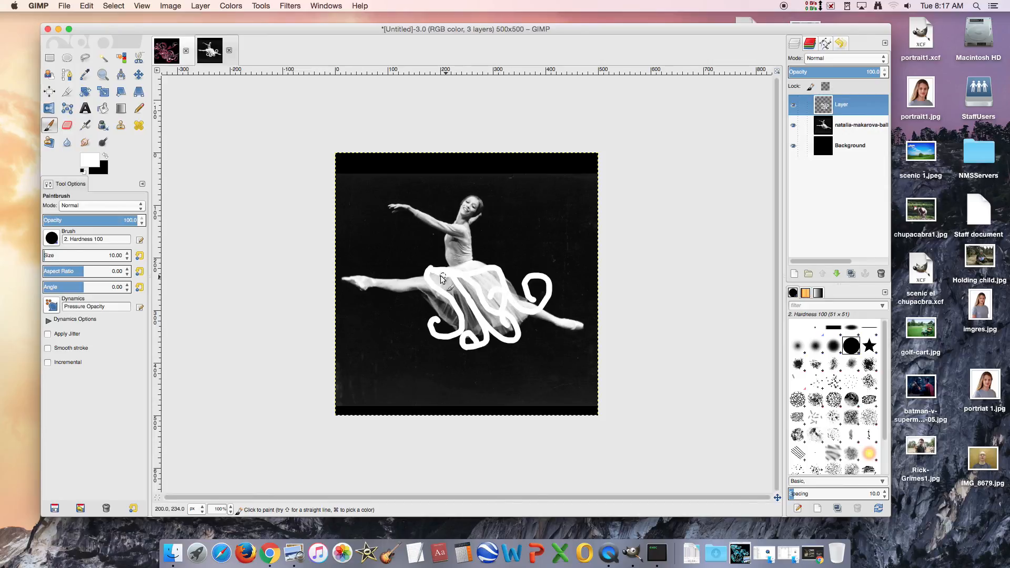
{"action": "mouse_move", "coordinate": [430, 297]}
{"action": "left_mouse_down"}
{"action": "mouse_move", "coordinate": [409, 351]}
{"action": "mouse_move", "coordinate": [428, 313]}
{"action": "left_mouse_up"}
{"action": "mouse_move", "coordinate": [460, 274]}
{"action": "left_mouse_down"}
{"action": "mouse_move", "coordinate": [457, 313]}
{"action": "mouse_move", "coordinate": [527, 286]}
{"action": "mouse_move", "coordinate": [522, 273]}
{"action": "mouse_move", "coordinate": [576, 287]}
{"action": "left_mouse_up"}
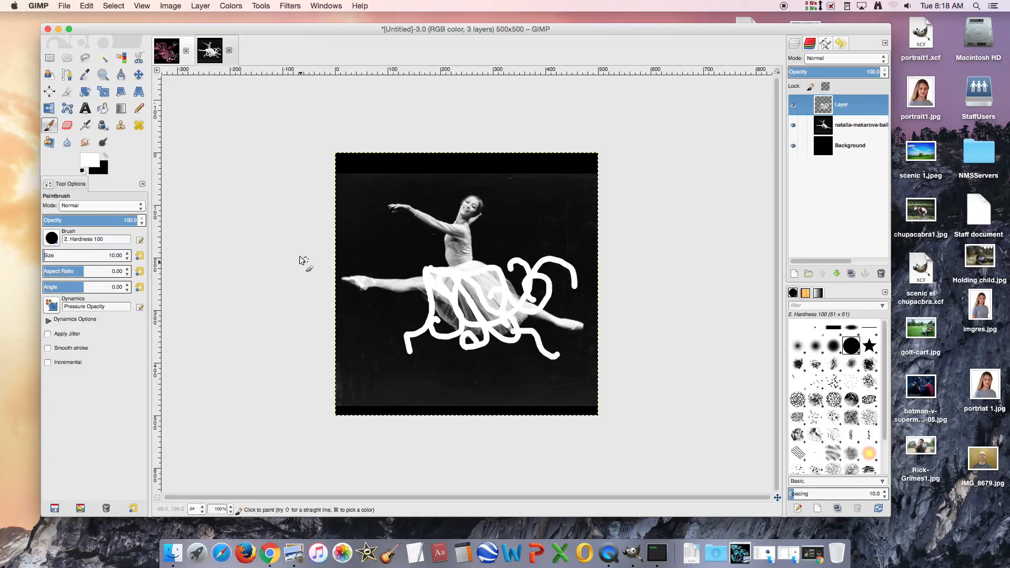
Step: Fuzzy-select the white strokes for the Neon logo effect at 30 px, and place the Background #1 layer below the ballerina photo
{"action": "left_click", "coordinate": [103, 58]}
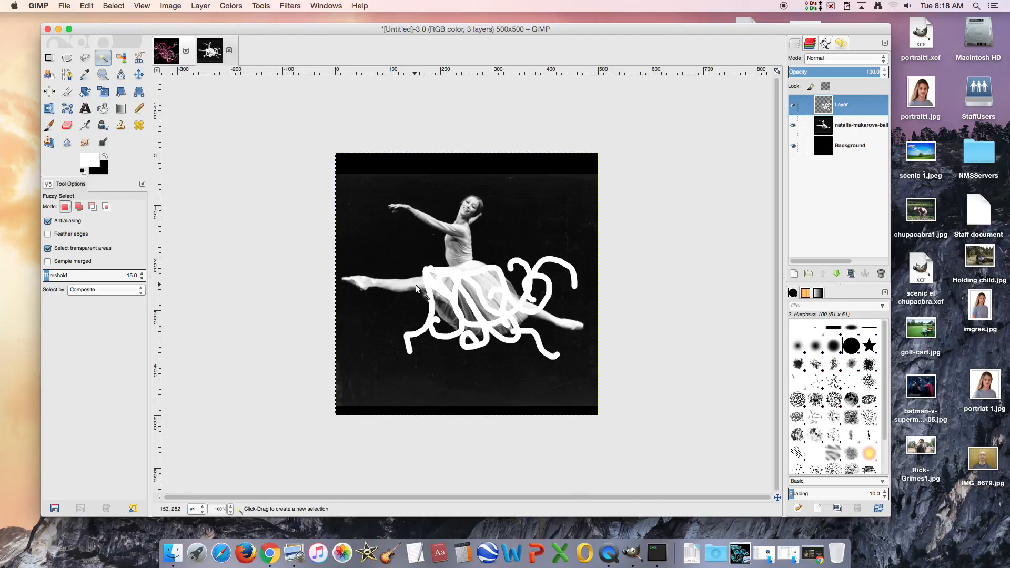
{"action": "left_click", "coordinate": [437, 286]}
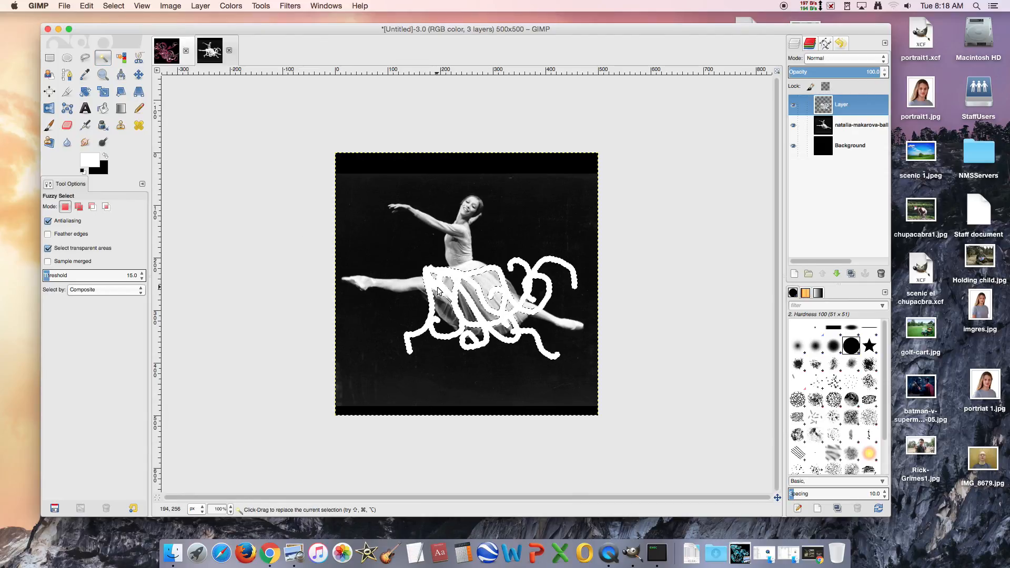
{"action": "left_click", "coordinate": [231, 5]}
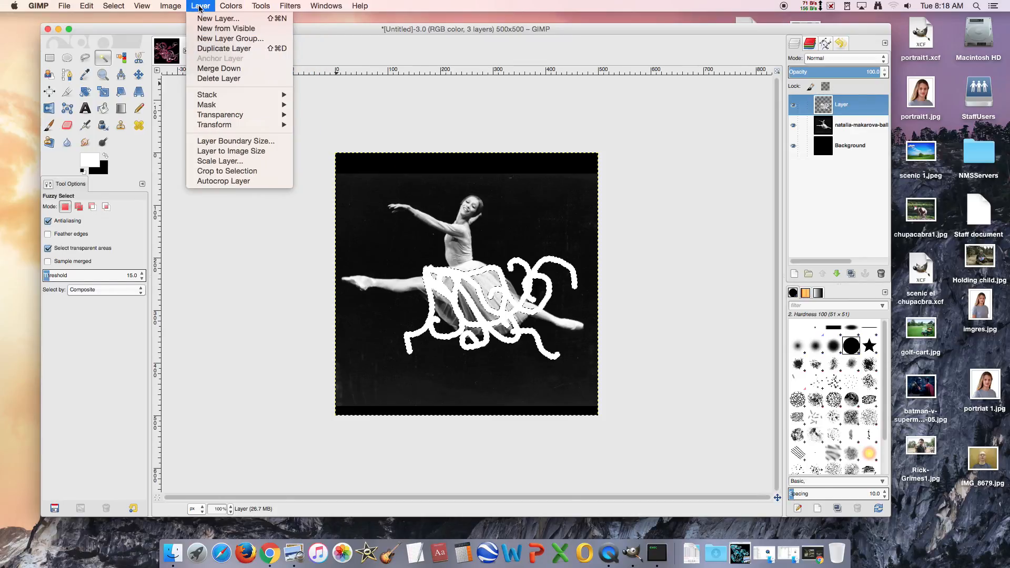
{"action": "mouse_move", "coordinate": [292, 7]}
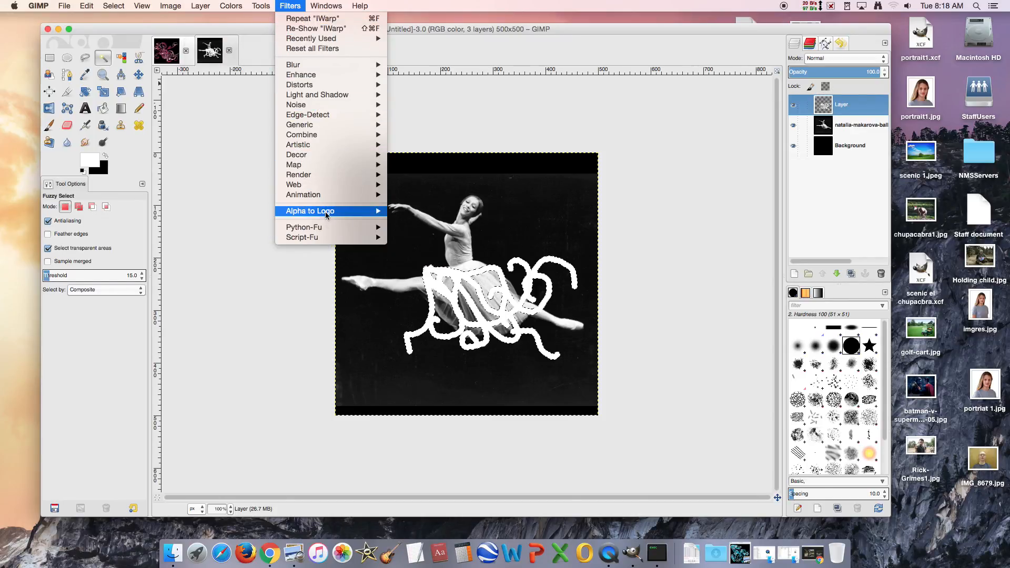
{"action": "mouse_move", "coordinate": [325, 211]}
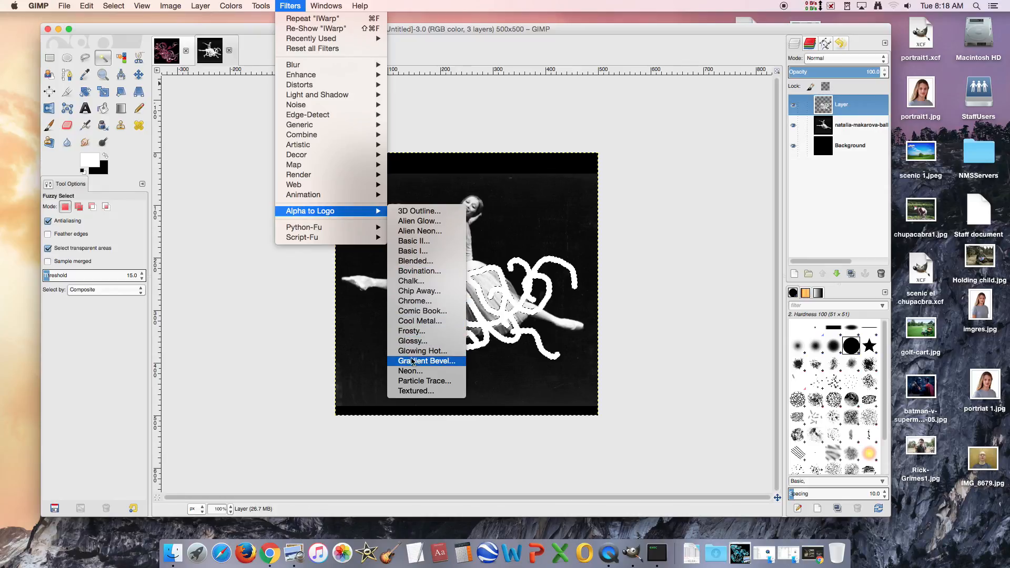
{"action": "left_click", "coordinate": [415, 375]}
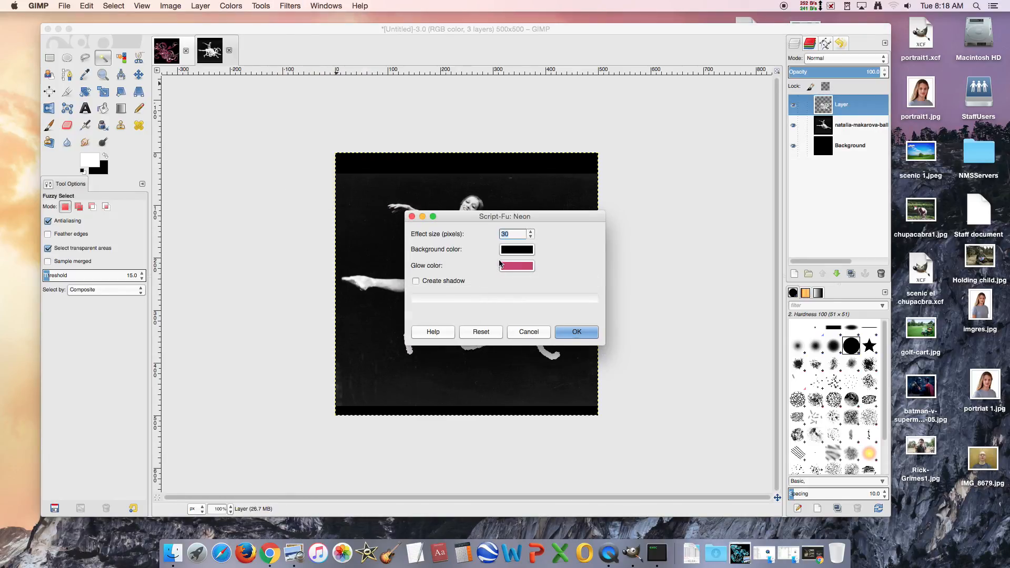
{"action": "left_click", "coordinate": [576, 340]}
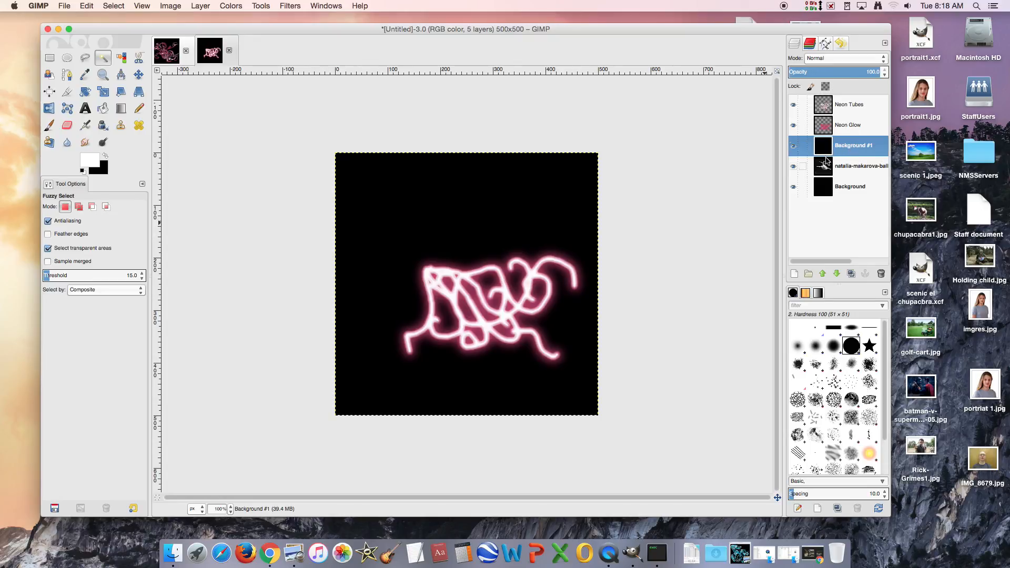
{"action": "left_click_drag", "start_coordinate": [825, 145], "coordinate": [826, 180]}
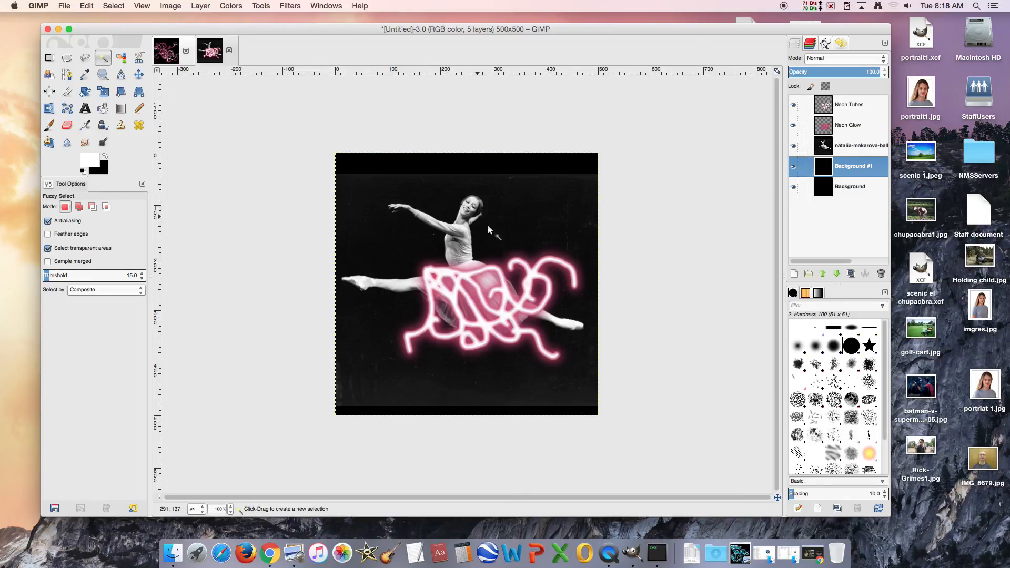
Step: Swirl the middle of the Neon Tubes layer clockwise with IWarp at deform radius 53 and amount 0.75
{"action": "left_click", "coordinate": [837, 107]}
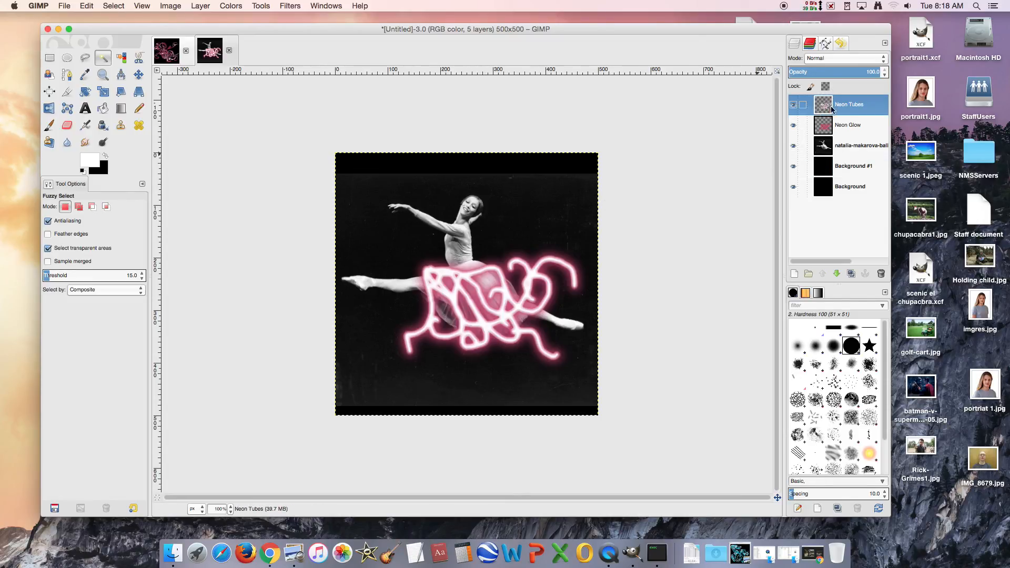
{"action": "left_click", "coordinate": [289, 6]}
{"action": "mouse_move", "coordinate": [301, 87]}
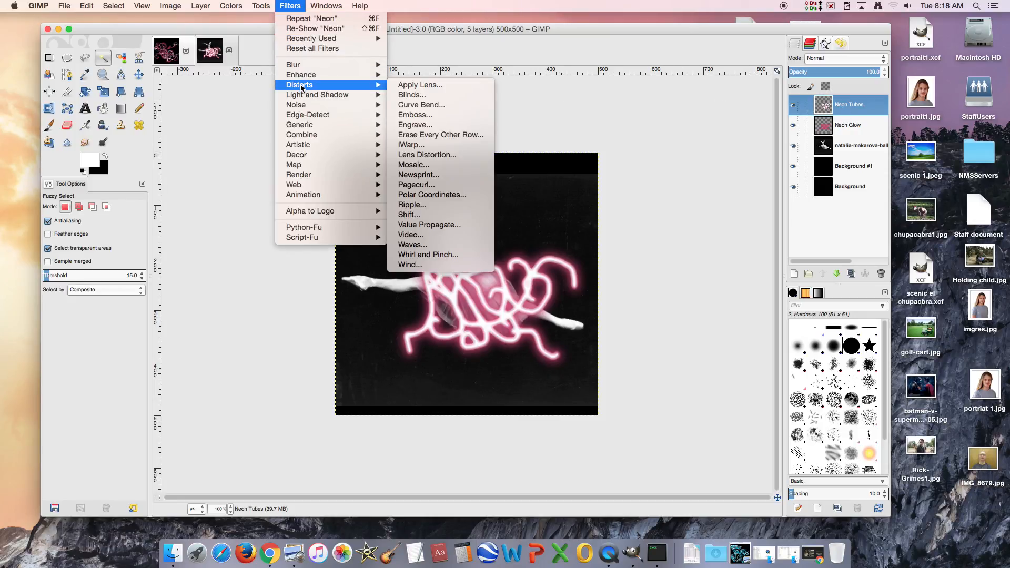
{"action": "left_click", "coordinate": [416, 145]}
{"action": "left_click", "coordinate": [604, 223]}
{"action": "mouse_move", "coordinate": [430, 258]}
{"action": "left_mouse_down"}
{"action": "mouse_move", "coordinate": [420, 264]}
{"action": "mouse_move", "coordinate": [450, 257]}
{"action": "left_mouse_up"}
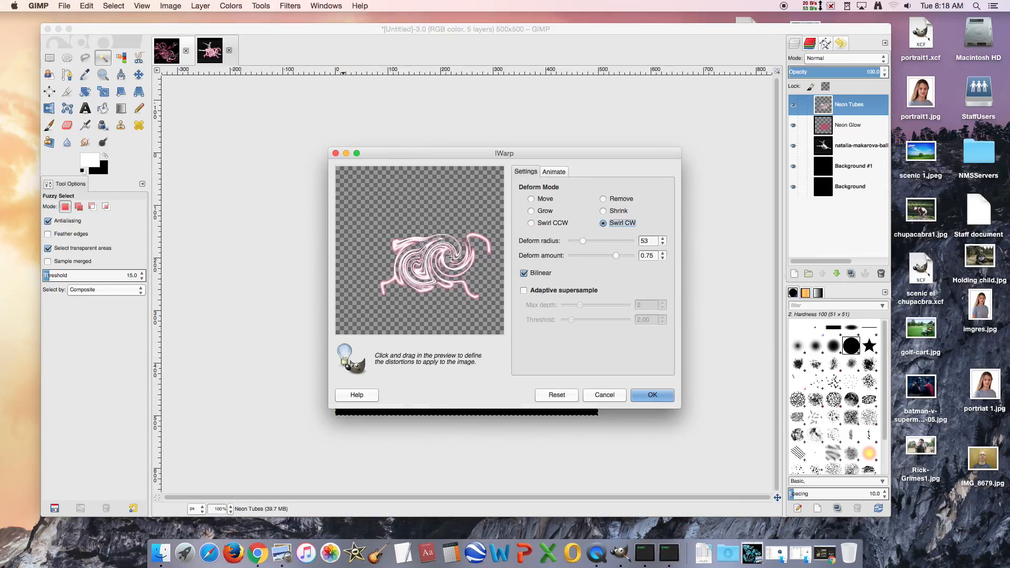
Step: Swirl the outer strokes of the Neon Tubes layer counterclockwise at deform radius 22 and amount 0.16, and apply the warp
{"action": "left_click_drag", "start_coordinate": [614, 255], "coordinate": [575, 241]}
{"action": "left_click", "coordinate": [531, 223]}
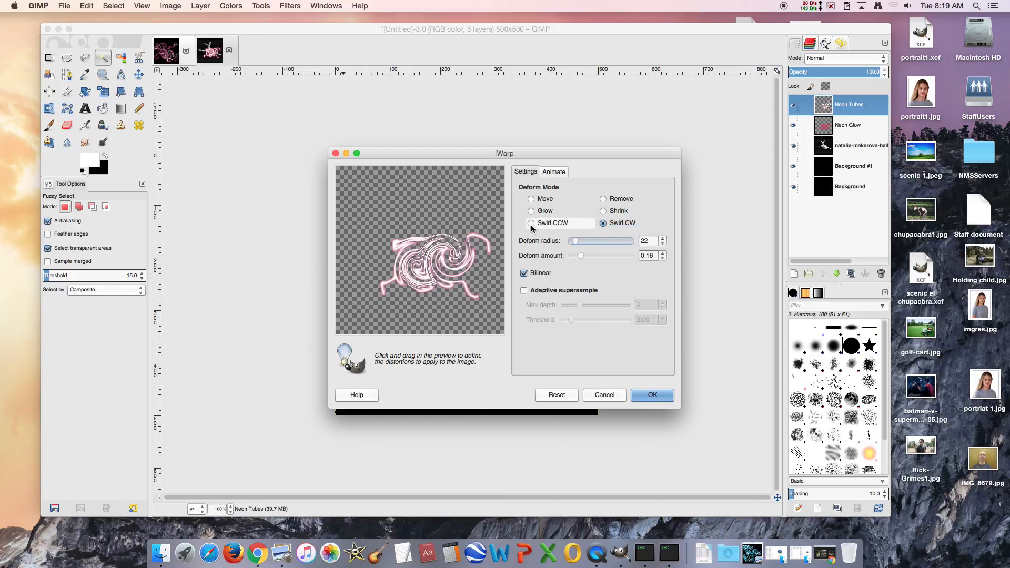
{"action": "mouse_move", "coordinate": [410, 248]}
{"action": "left_mouse_down"}
{"action": "mouse_move", "coordinate": [439, 277]}
{"action": "mouse_move", "coordinate": [449, 250]}
{"action": "mouse_move", "coordinate": [431, 256]}
{"action": "mouse_move", "coordinate": [443, 267]}
{"action": "mouse_move", "coordinate": [431, 253]}
{"action": "mouse_move", "coordinate": [439, 259]}
{"action": "mouse_move", "coordinate": [420, 276]}
{"action": "mouse_move", "coordinate": [387, 282]}
{"action": "mouse_move", "coordinate": [408, 296]}
{"action": "left_mouse_up"}
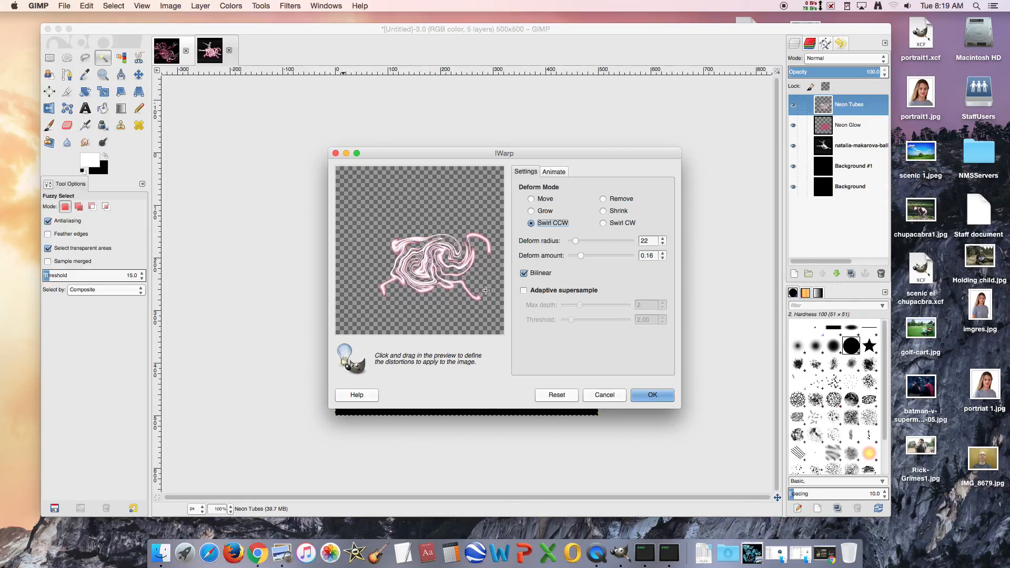
{"action": "mouse_move", "coordinate": [488, 246]}
{"action": "left_mouse_down"}
{"action": "mouse_move", "coordinate": [493, 223]}
{"action": "mouse_move", "coordinate": [474, 244]}
{"action": "mouse_move", "coordinate": [479, 236]}
{"action": "mouse_move", "coordinate": [500, 268]}
{"action": "left_mouse_up"}
{"action": "left_click", "coordinate": [661, 395]}
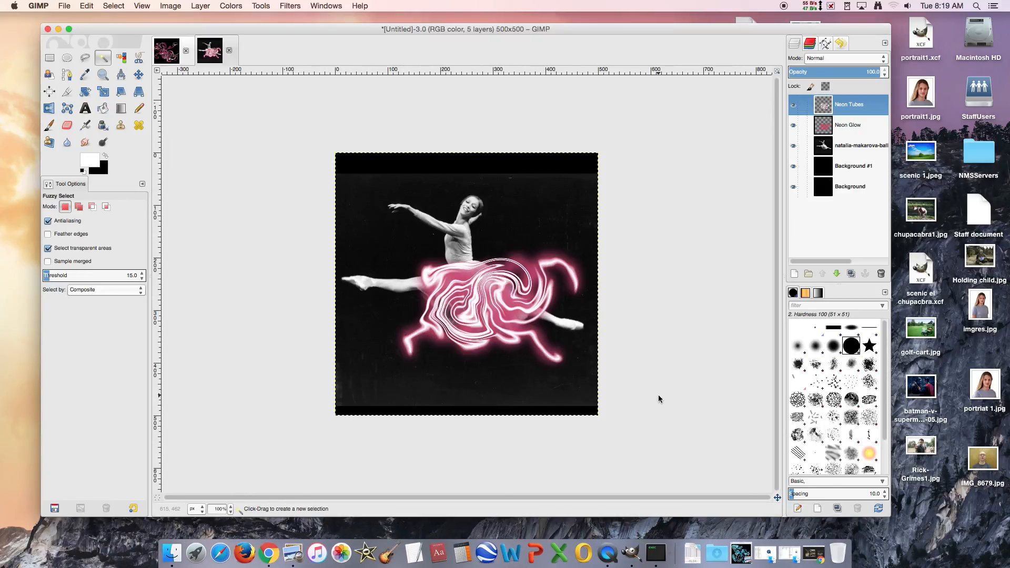
Step: Warp the Neon Glow layer with IWarp using counterclockwise swirls at radius 57 and amount 0.16, switch to Swirl CW, and apply it
{"action": "left_click", "coordinate": [852, 128]}
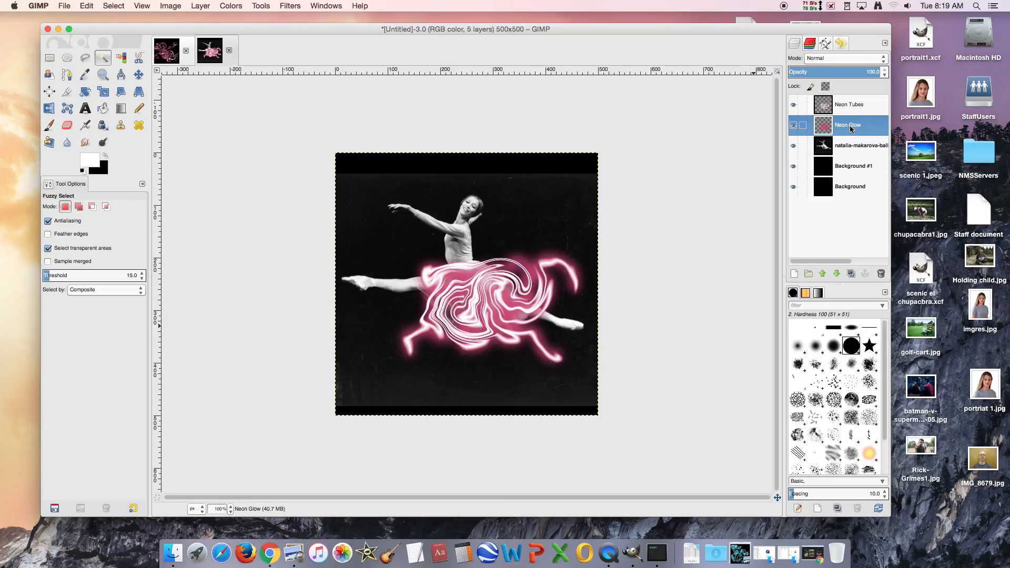
{"action": "left_click", "coordinate": [288, 6]}
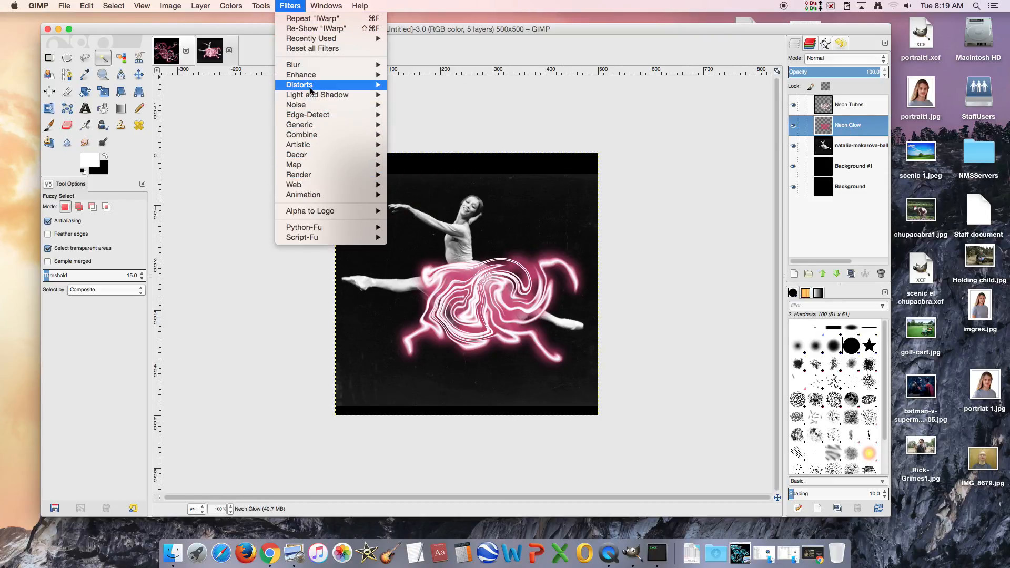
{"action": "mouse_move", "coordinate": [311, 87]}
{"action": "left_click", "coordinate": [414, 146]}
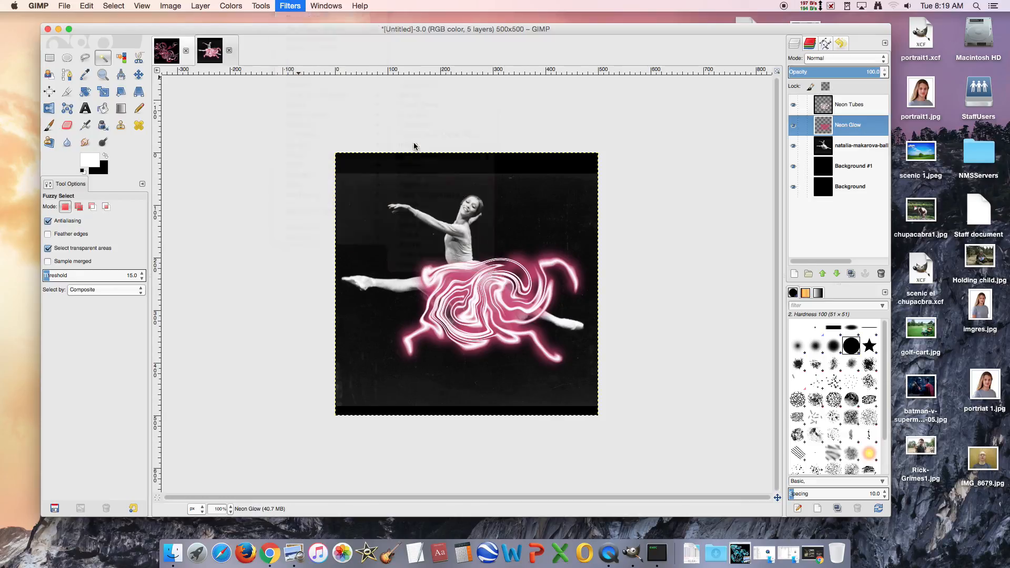
{"action": "left_click", "coordinate": [430, 270]}
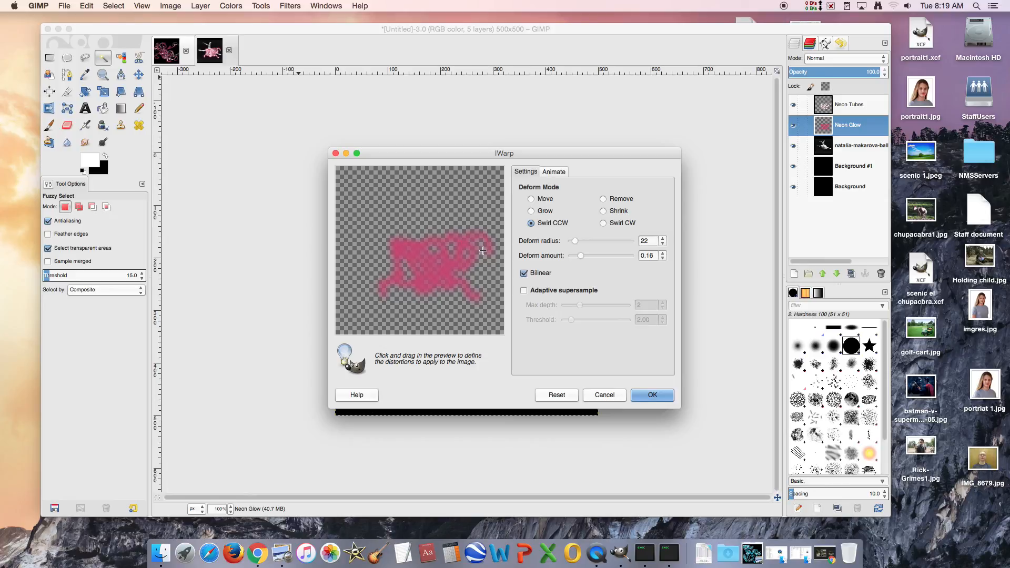
{"action": "left_click_drag", "start_coordinate": [573, 243], "coordinate": [584, 243]}
{"action": "left_click_drag", "start_coordinate": [473, 242], "coordinate": [492, 225]}
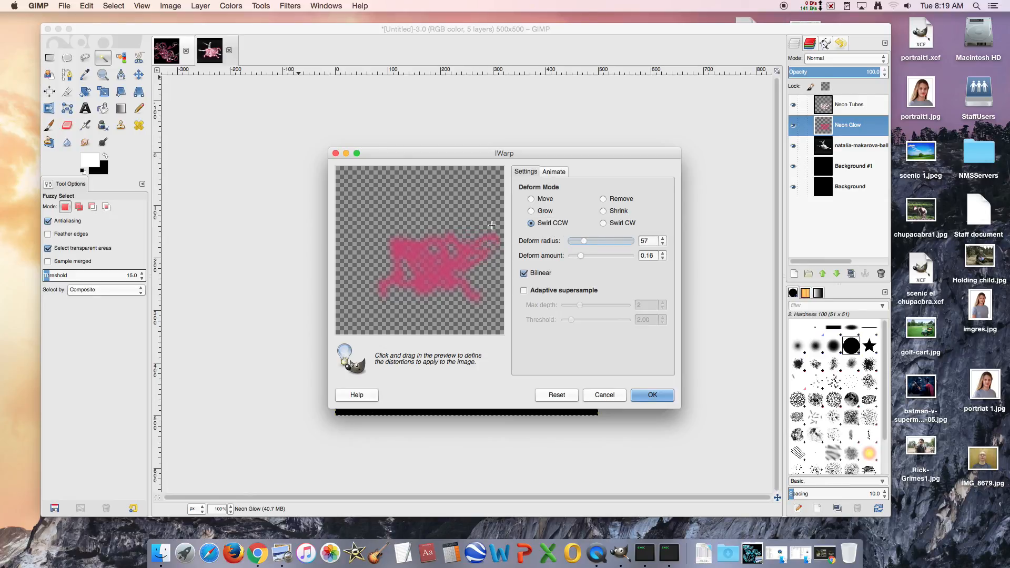
{"action": "mouse_move", "coordinate": [424, 246]}
{"action": "left_mouse_down"}
{"action": "mouse_move", "coordinate": [429, 267]}
{"action": "mouse_move", "coordinate": [484, 302]}
{"action": "mouse_move", "coordinate": [408, 266]}
{"action": "mouse_move", "coordinate": [381, 296]}
{"action": "mouse_move", "coordinate": [446, 267]}
{"action": "mouse_move", "coordinate": [425, 259]}
{"action": "mouse_move", "coordinate": [442, 233]}
{"action": "mouse_move", "coordinate": [454, 253]}
{"action": "left_mouse_up"}
{"action": "left_click", "coordinate": [604, 223]}
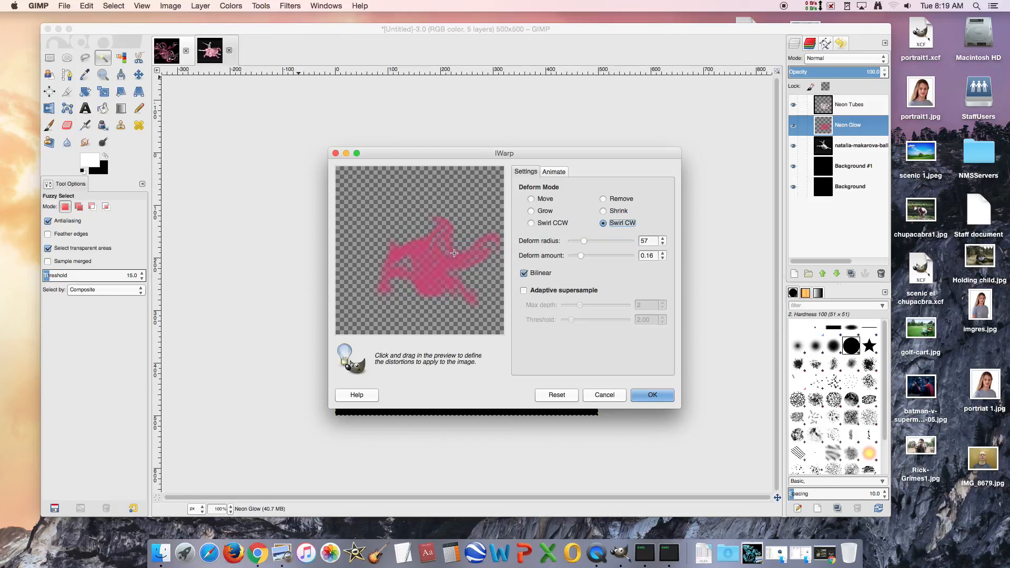
{"action": "left_click", "coordinate": [651, 395]}
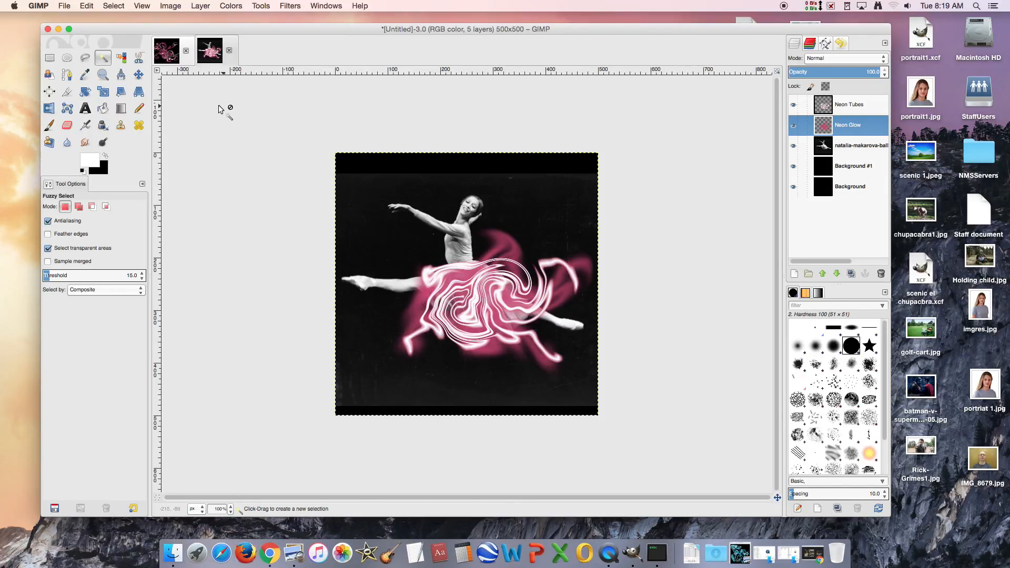
Step: Save the ballerina artwork to the Desktop under the name smoke2
{"action": "left_click", "coordinate": [66, 6]}
{"action": "left_click", "coordinate": [82, 94]}
{"action": "left_click_drag", "start_coordinate": [89, 34], "coordinate": [7, 31]}
{"action": "type", "text": "sm"}
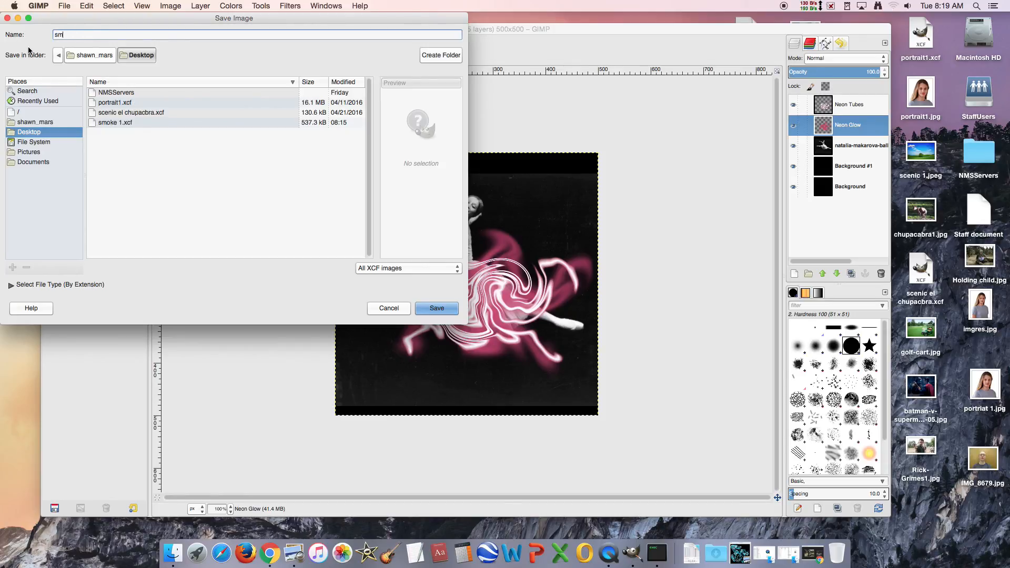
{"action": "type", "text": "sm"}
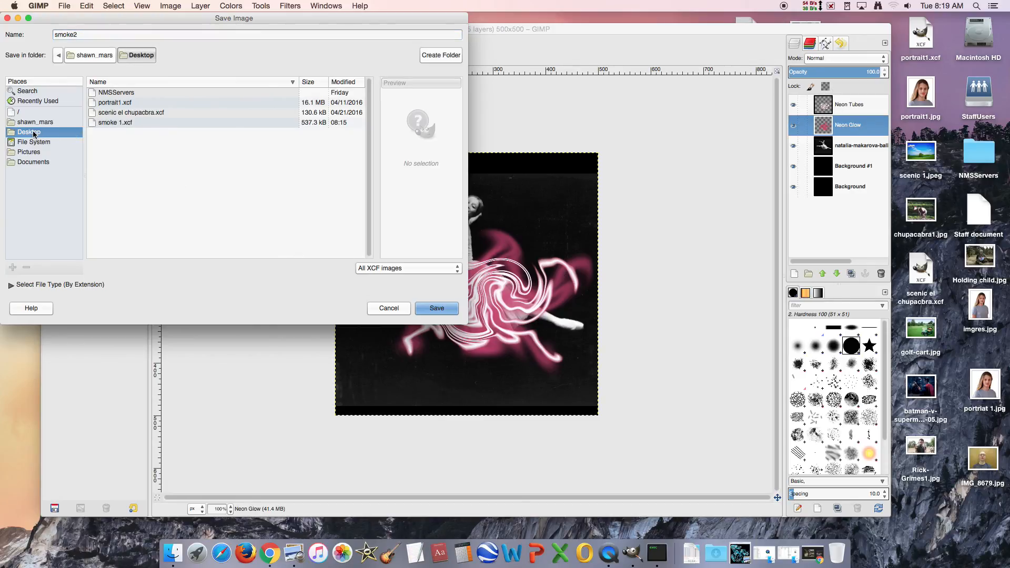
{"action": "left_click", "coordinate": [437, 309]}
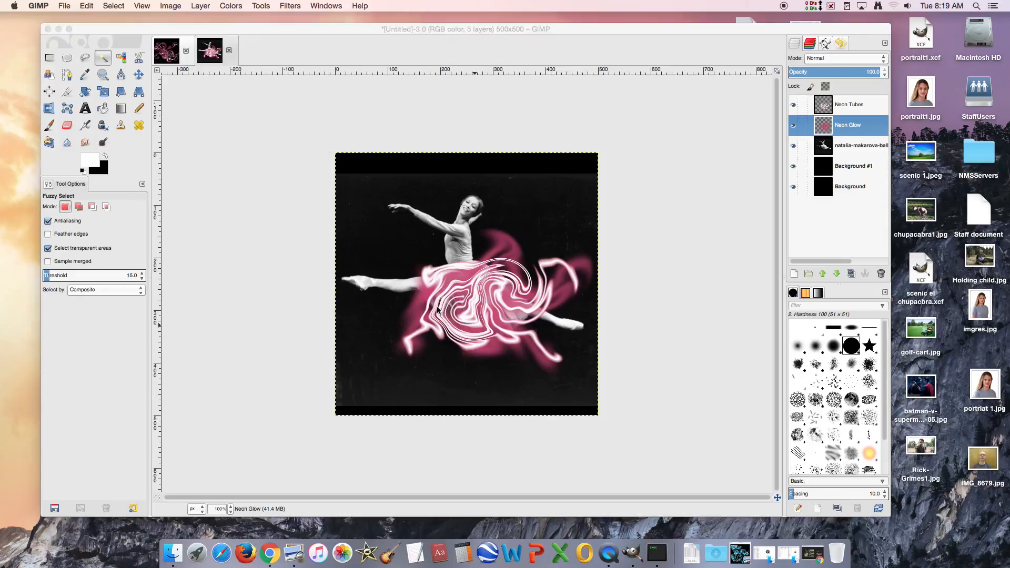
Step: Export the artwork to the Desktop as the JPEG image smoke2.jpg, accepting the export options
{"action": "left_click", "coordinate": [64, 7]}
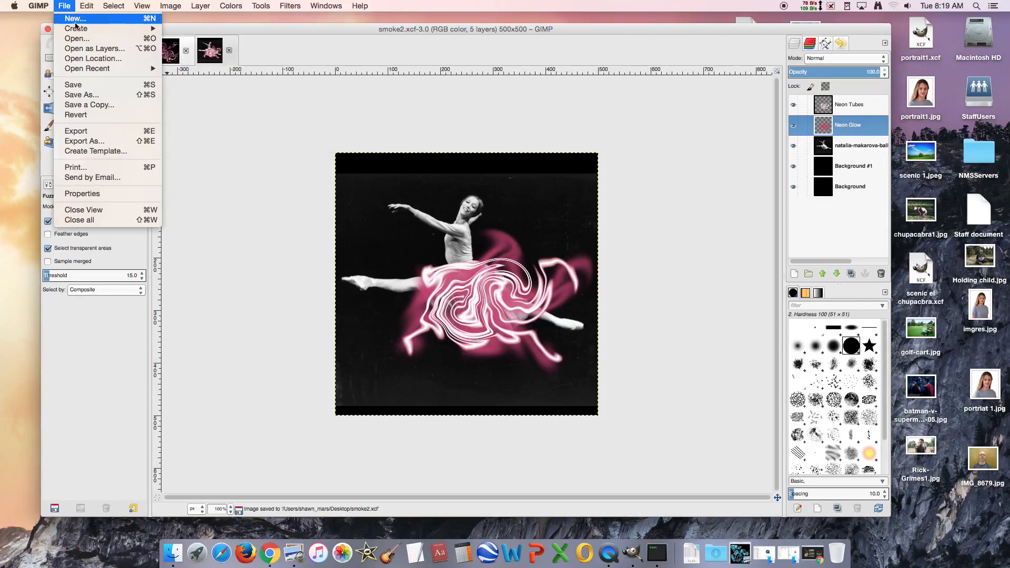
{"action": "left_click", "coordinate": [84, 141]}
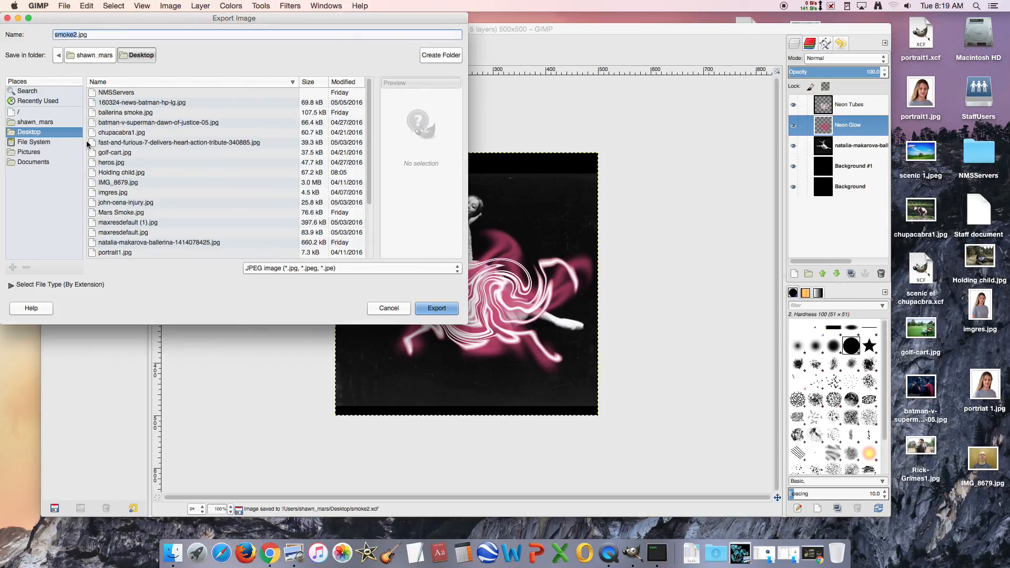
{"action": "left_click", "coordinate": [104, 35]}
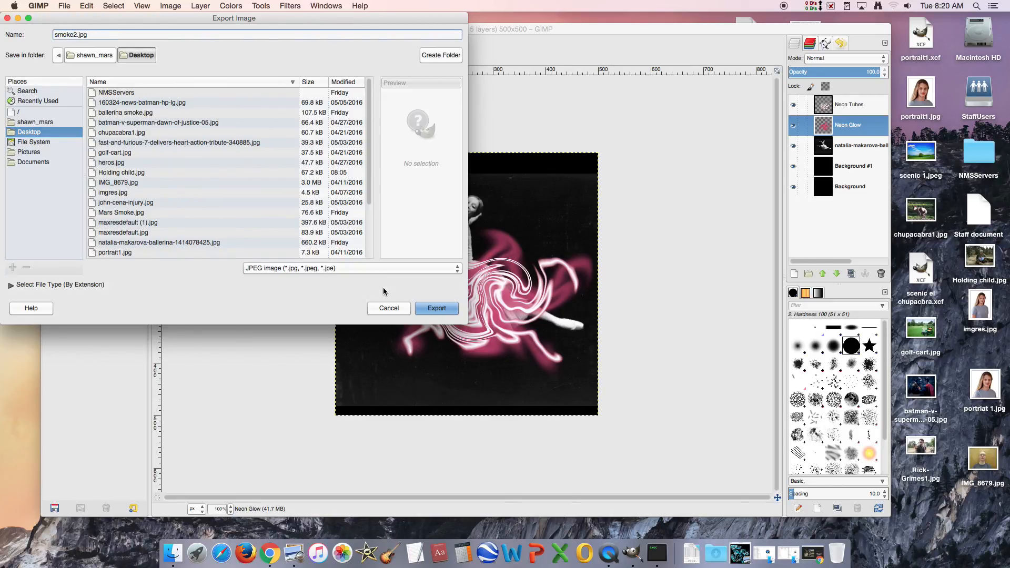
{"action": "left_click", "coordinate": [426, 308]}
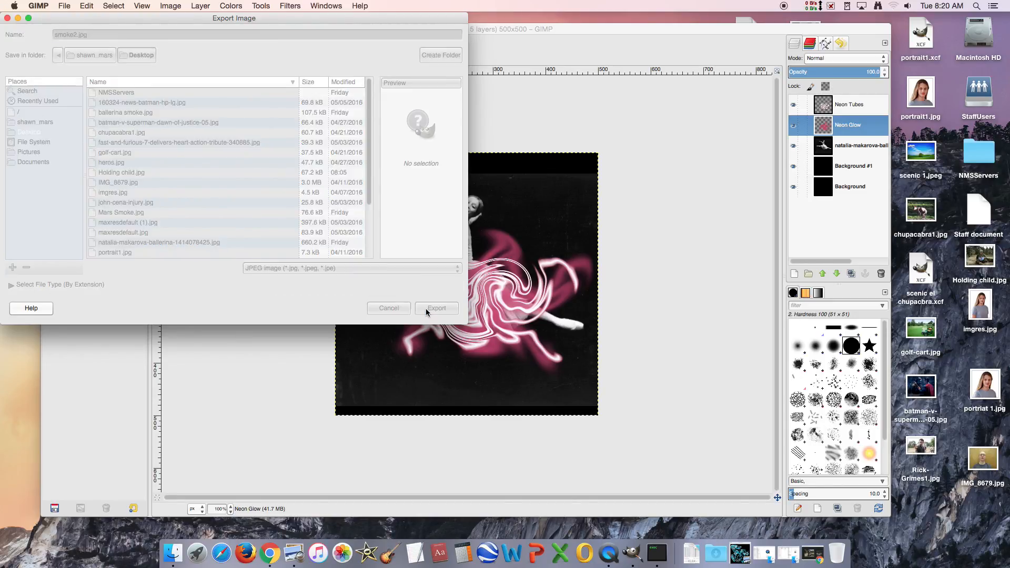
{"action": "left_click", "coordinate": [559, 332]}
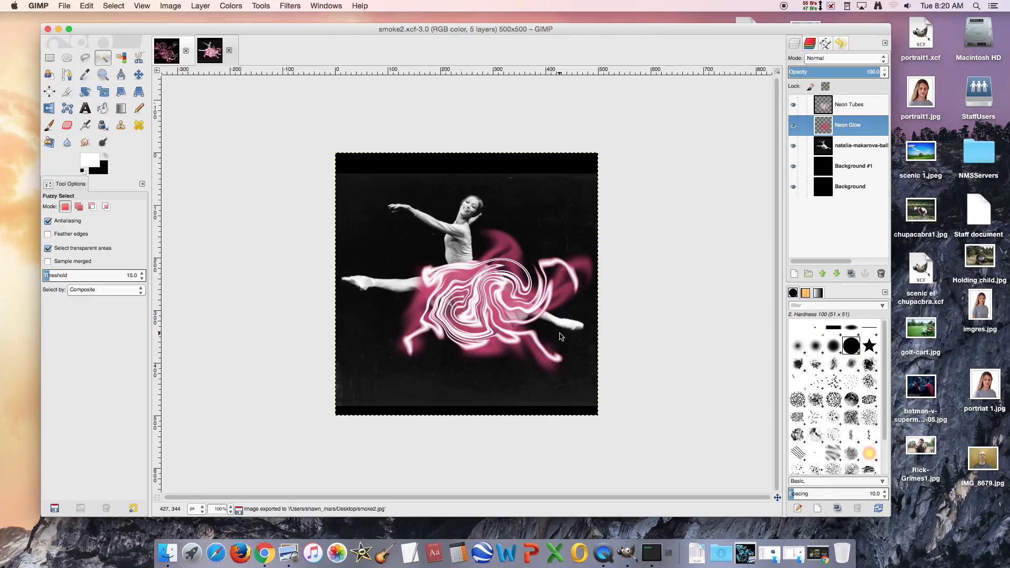